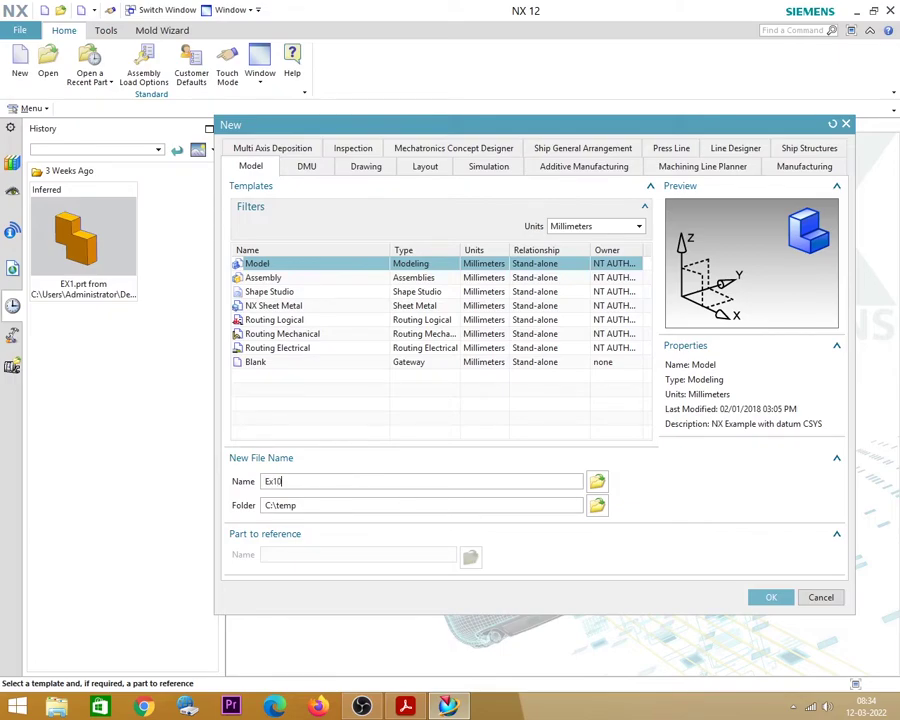
- Set the new part's folder to NX12 on the Desktop and create the millimetre Model file Ex10
click(596, 505)
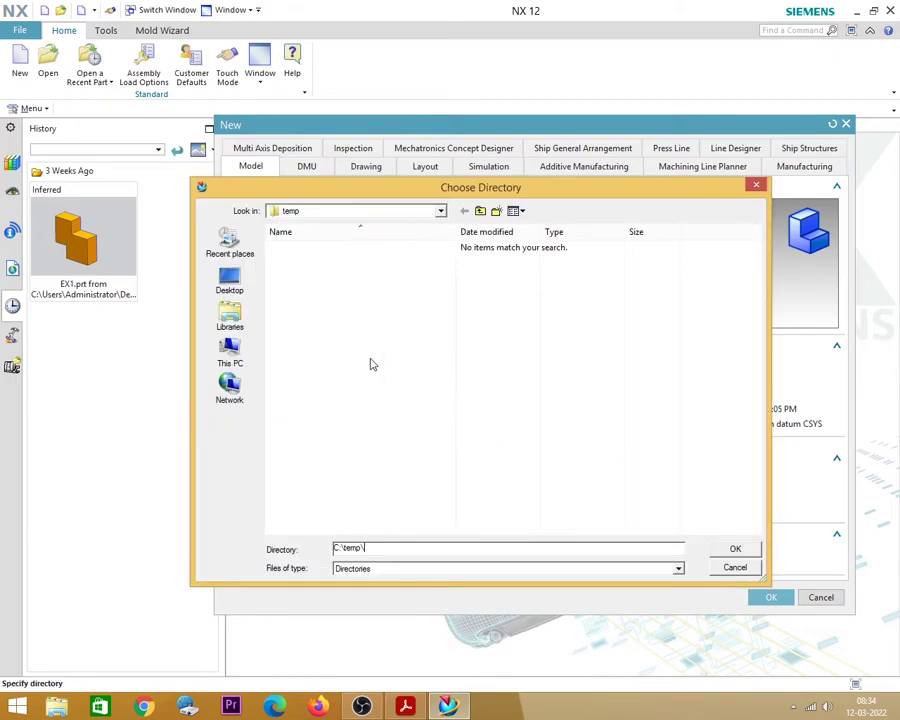
click(232, 284)
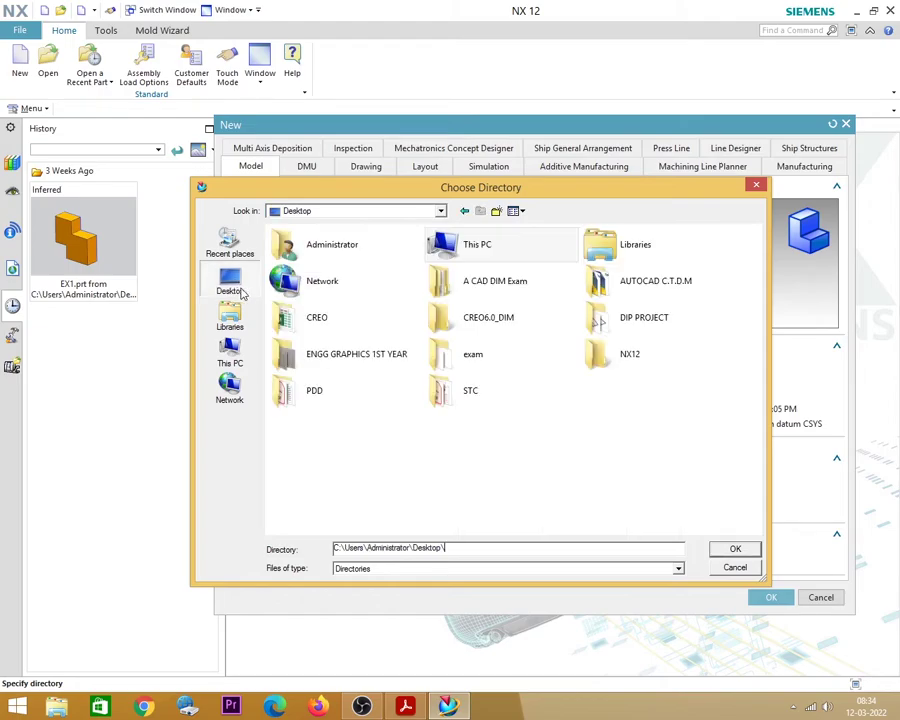
double_click(646, 364)
click(737, 549)
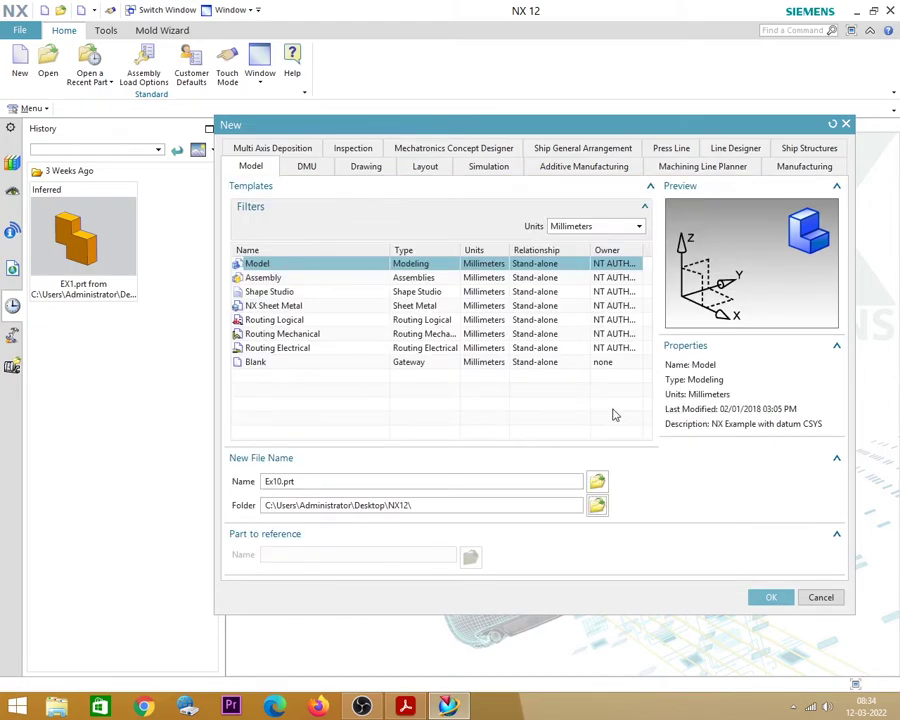
key(Return)
- Check drawing 10 in the reference PDF and start a sketch in the task environment on the XZ datum plane
key(alt+Tab)
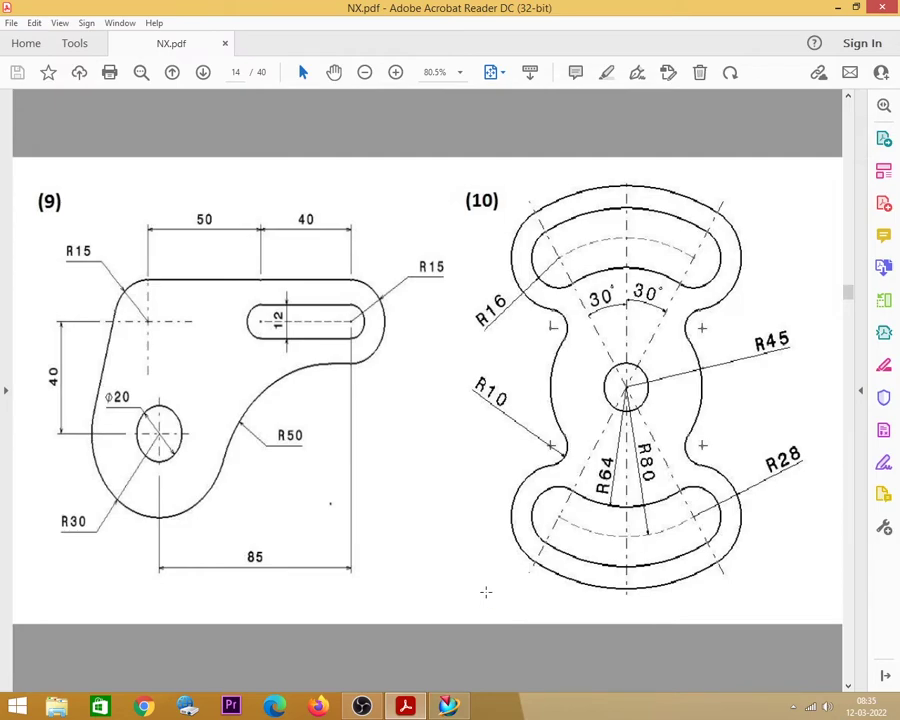
key(alt+Tab)
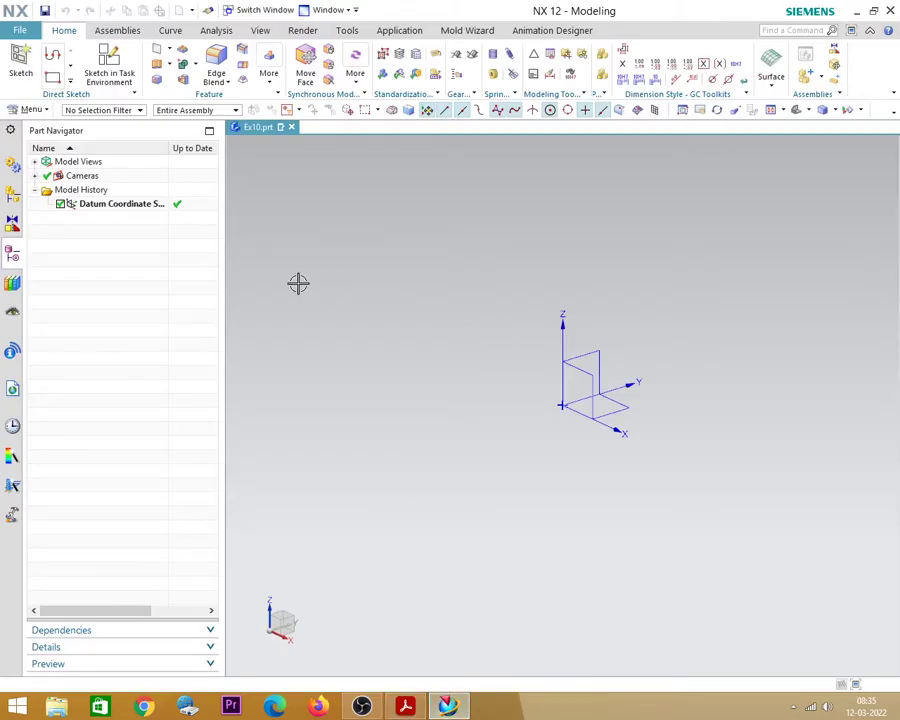
click(112, 72)
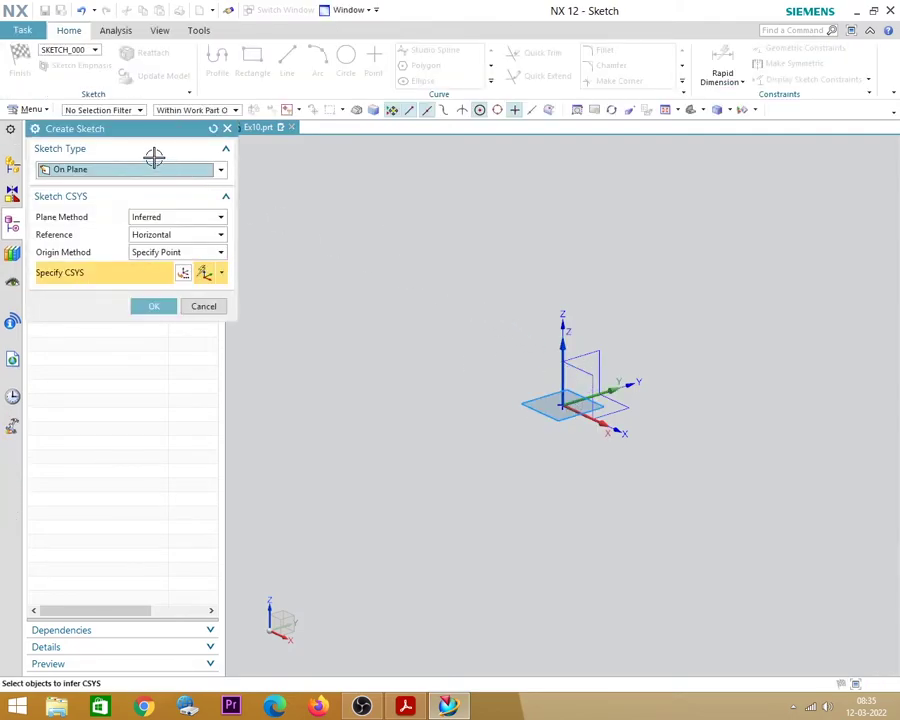
middle_click(676, 344)
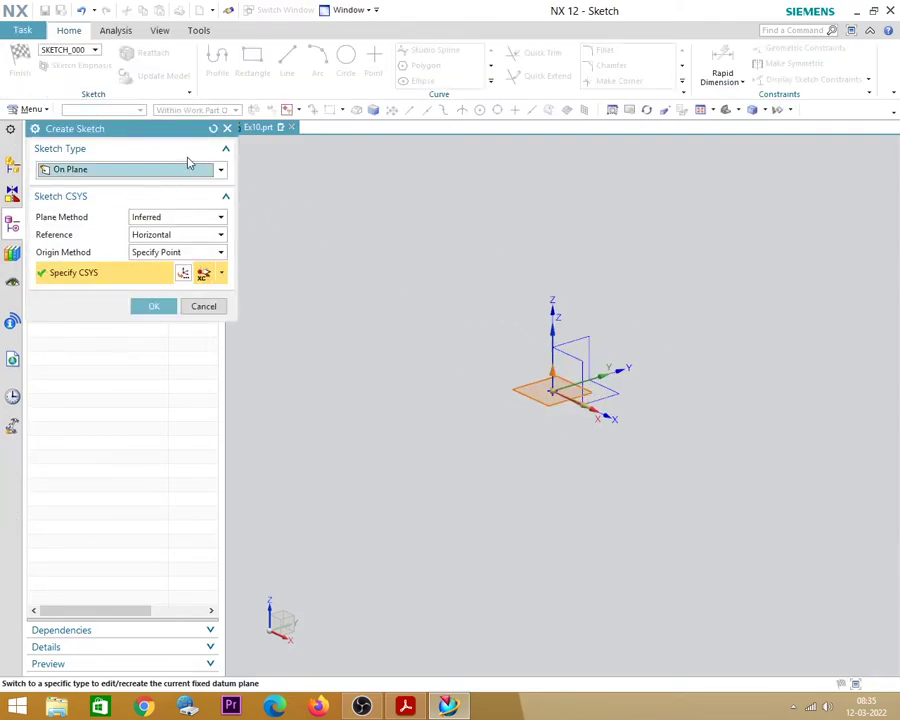
click(214, 128)
click(569, 356)
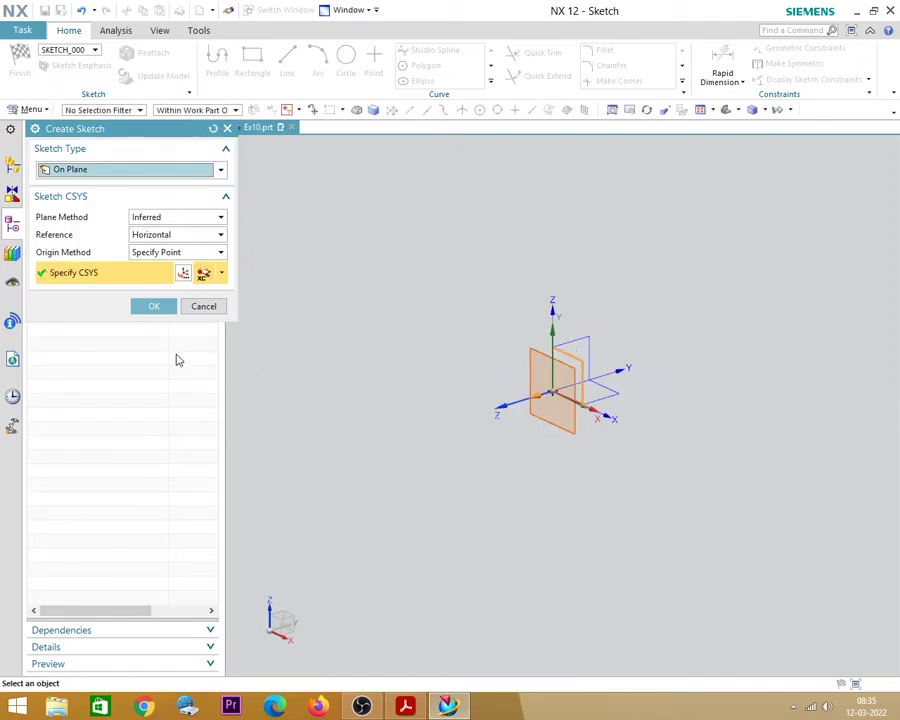
click(153, 306)
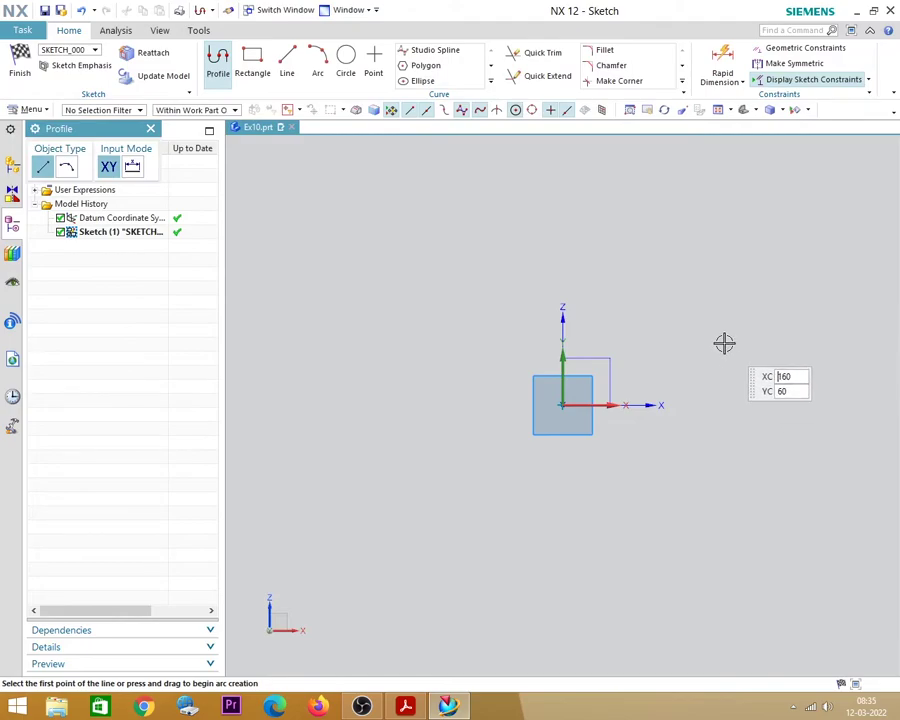
click(151, 130)
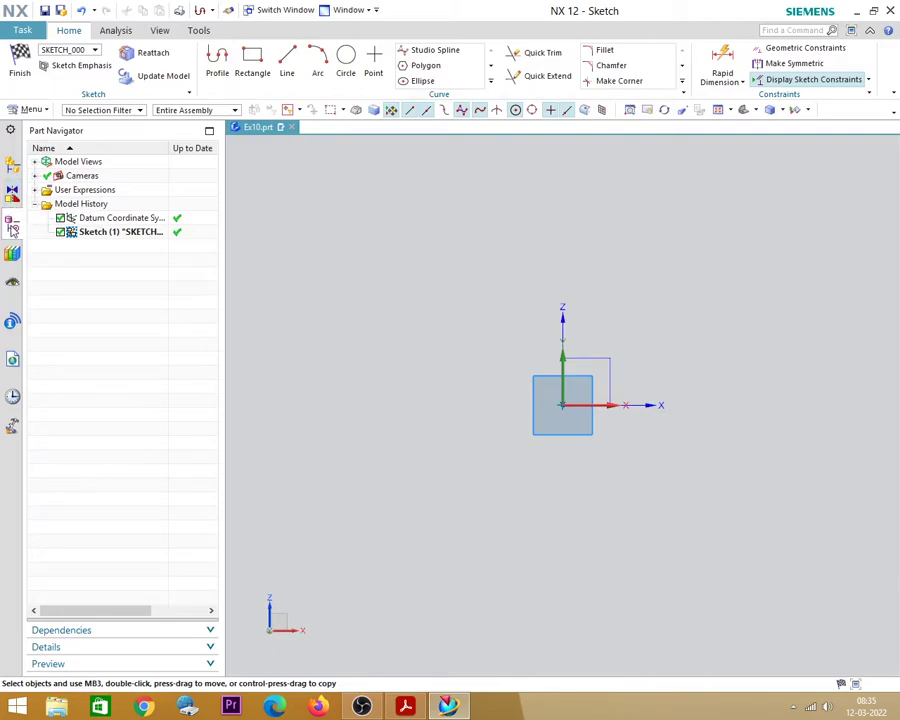
- Show the Metric templates of the 2D Section Library in the Reuse Library and check the slots in drawing 10
click(13, 255)
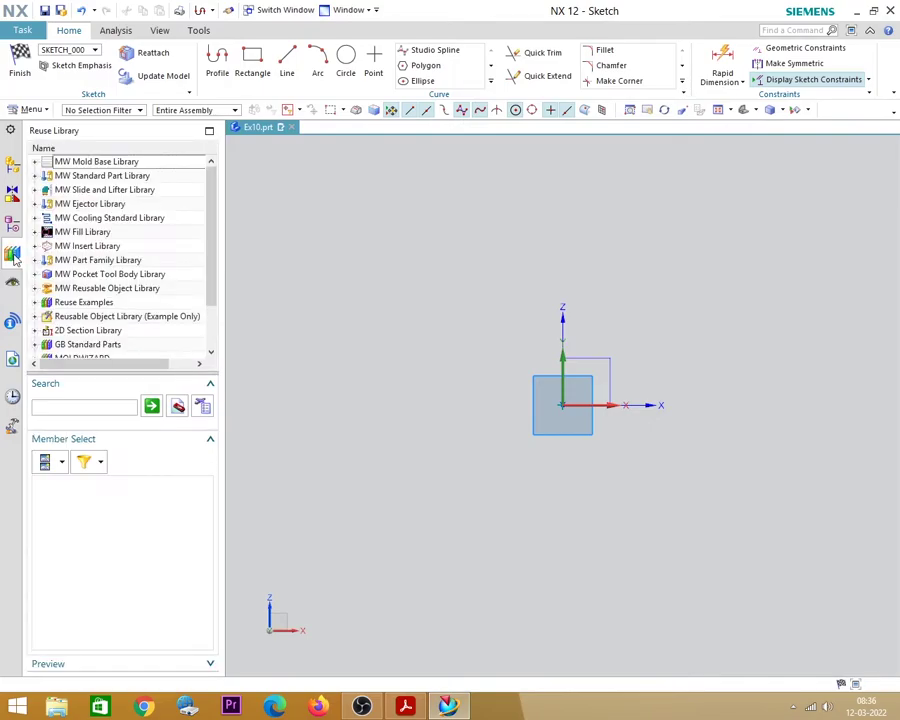
drag(211, 223, 211, 261)
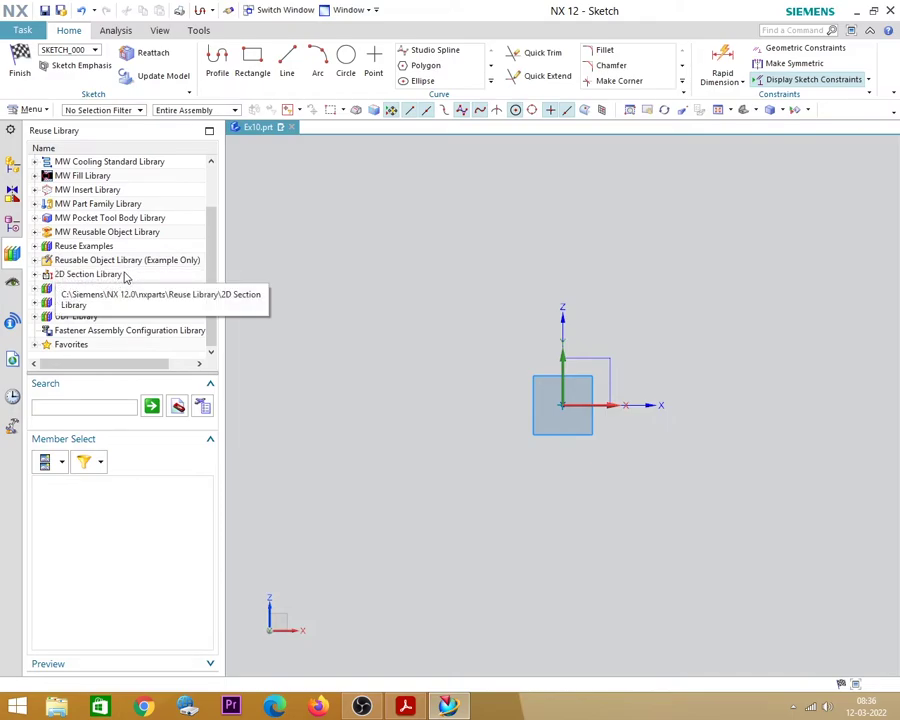
click(35, 275)
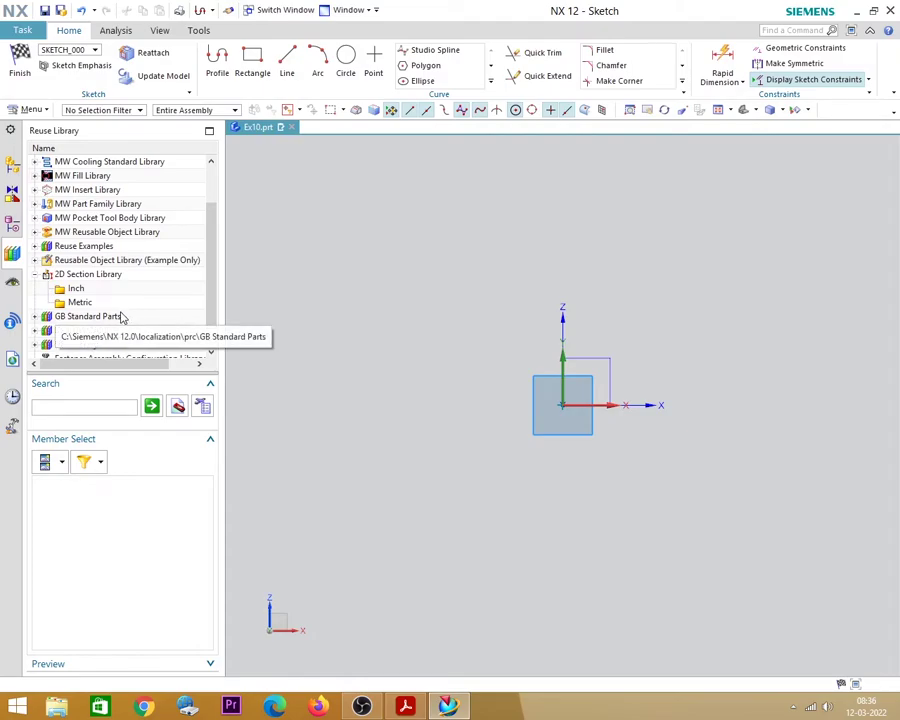
click(80, 303)
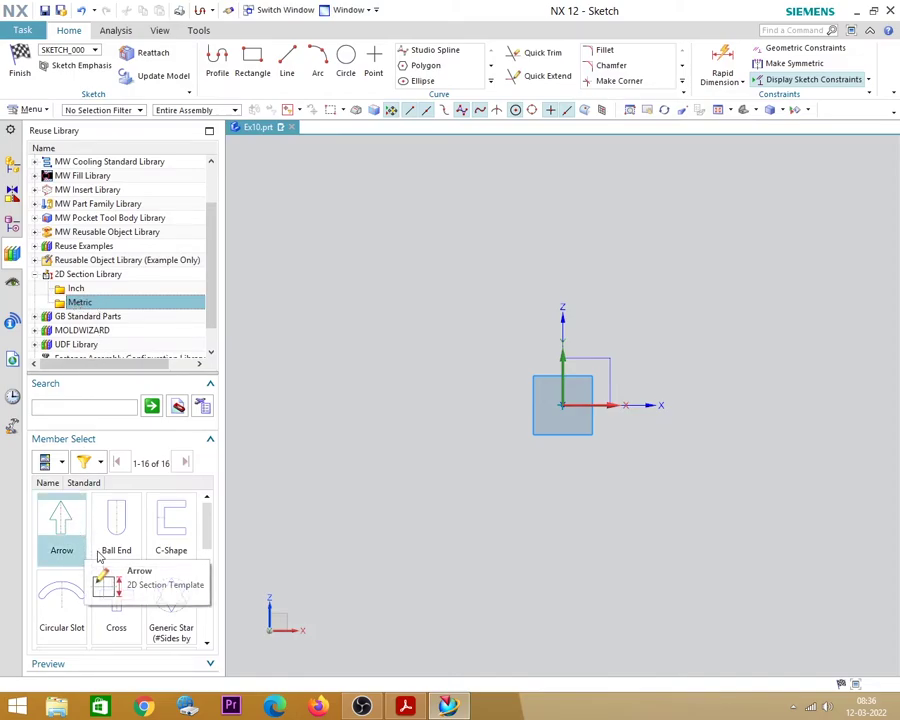
mouse_move(209, 527)
mouse_down()
mouse_move(204, 620)
mouse_move(221, 534)
mouse_up()
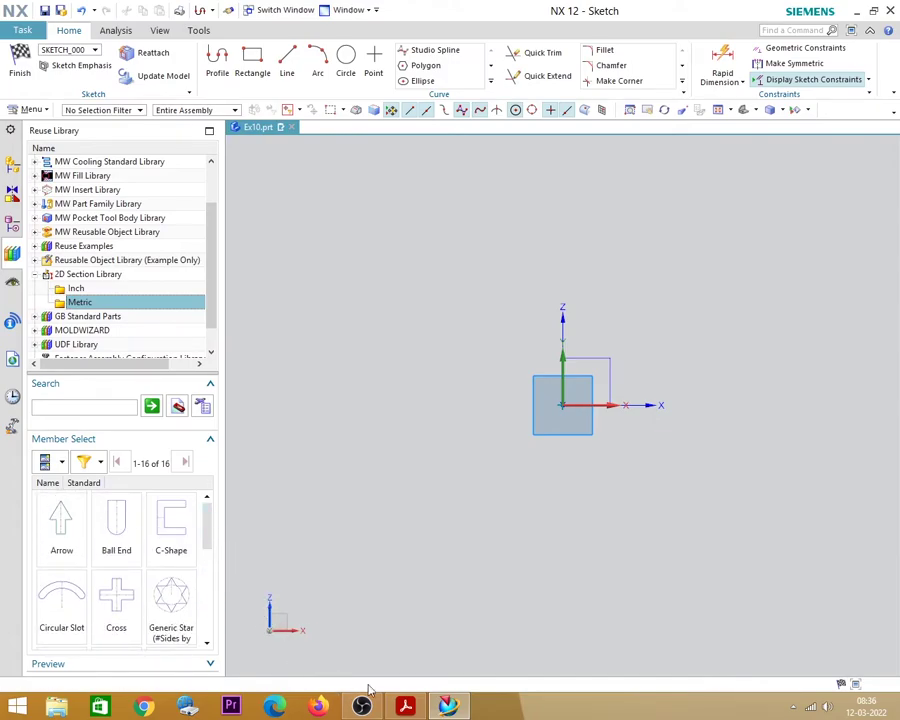
click(405, 706)
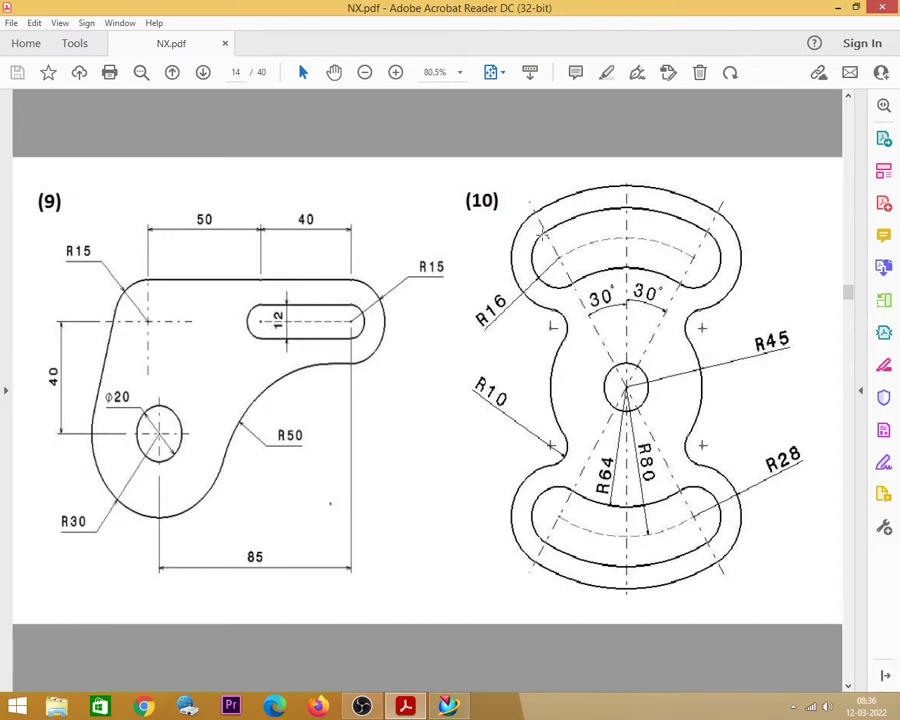
click(837, 8)
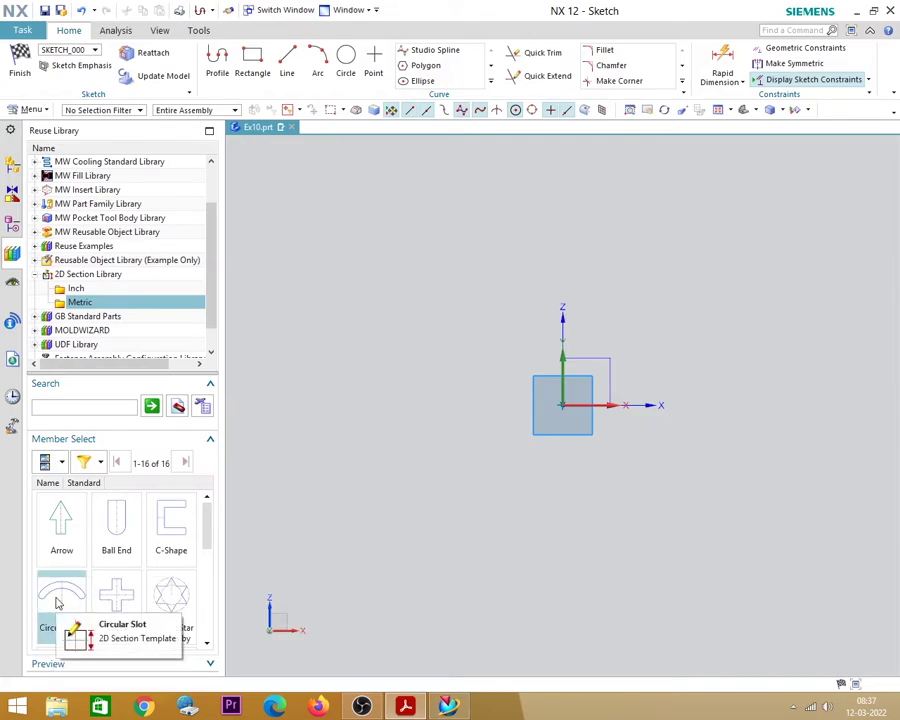
- Insert the Circular Slot section template into the sketch with its origin at the sketch origin
drag(58, 606, 538, 262)
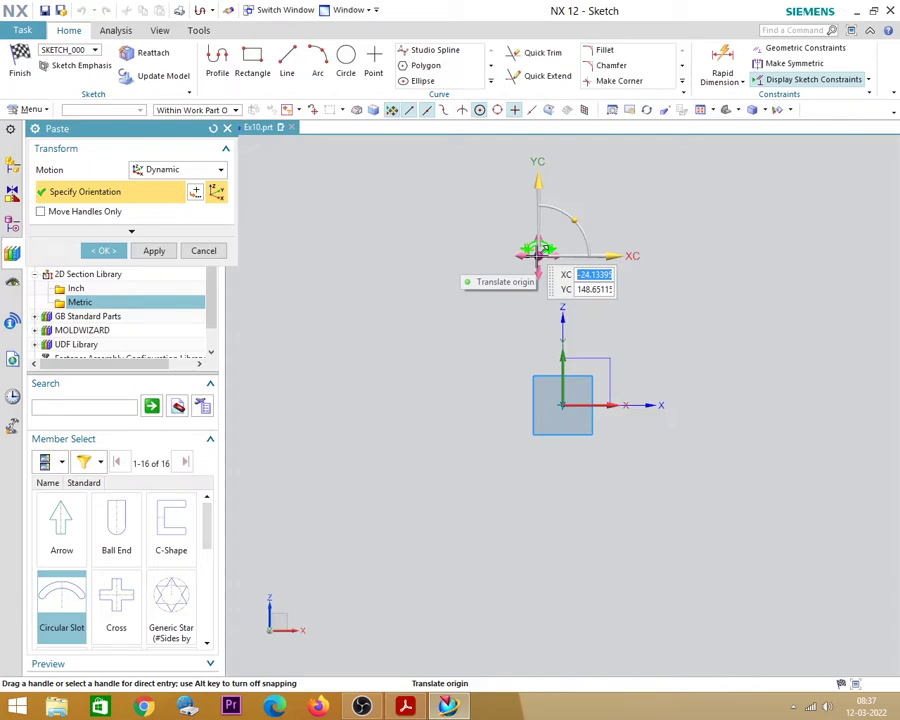
drag(539, 249, 565, 401)
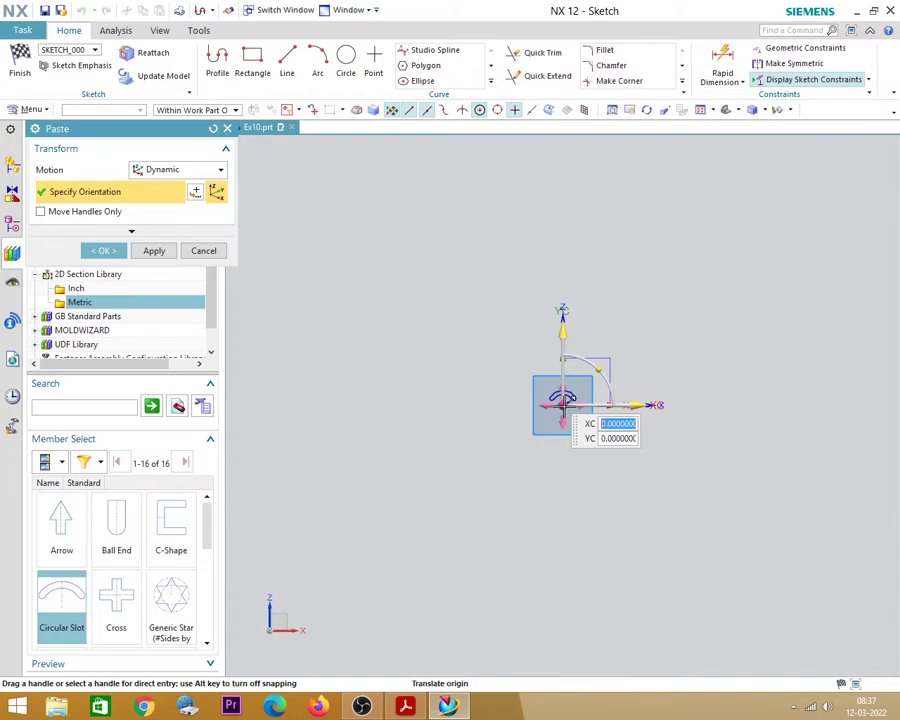
scroll(534, 358, down, 4)
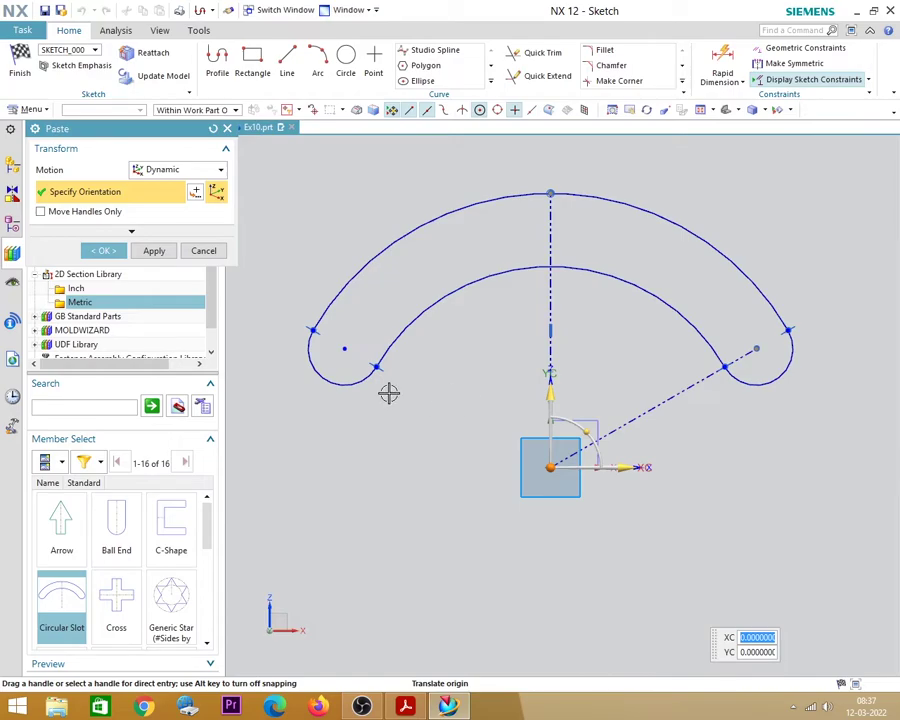
click(100, 250)
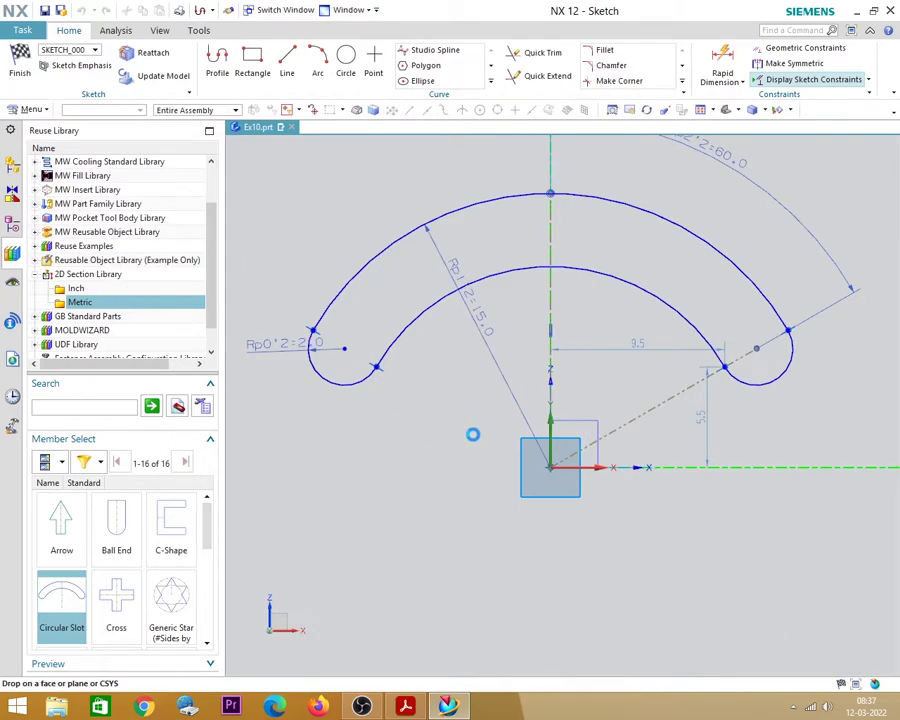
- Check the slot's dimensions in drawing 10 and reposition the slot's two radius dimensions and its angle dimension clear of the outline
scroll(443, 425, up, 2)
scroll(443, 425, up, 3)
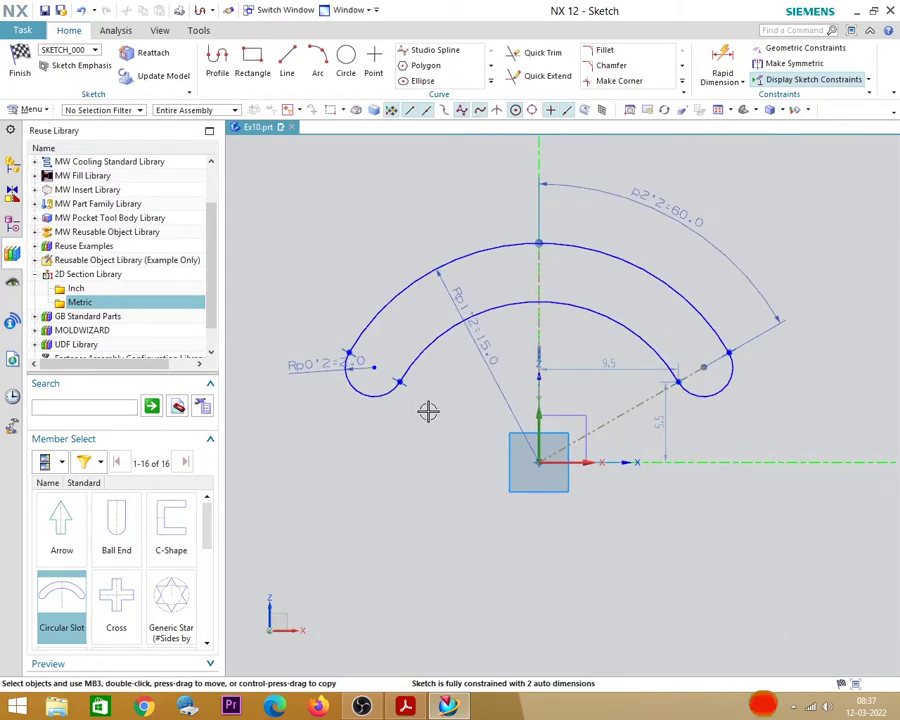
scroll(384, 437, down, 1)
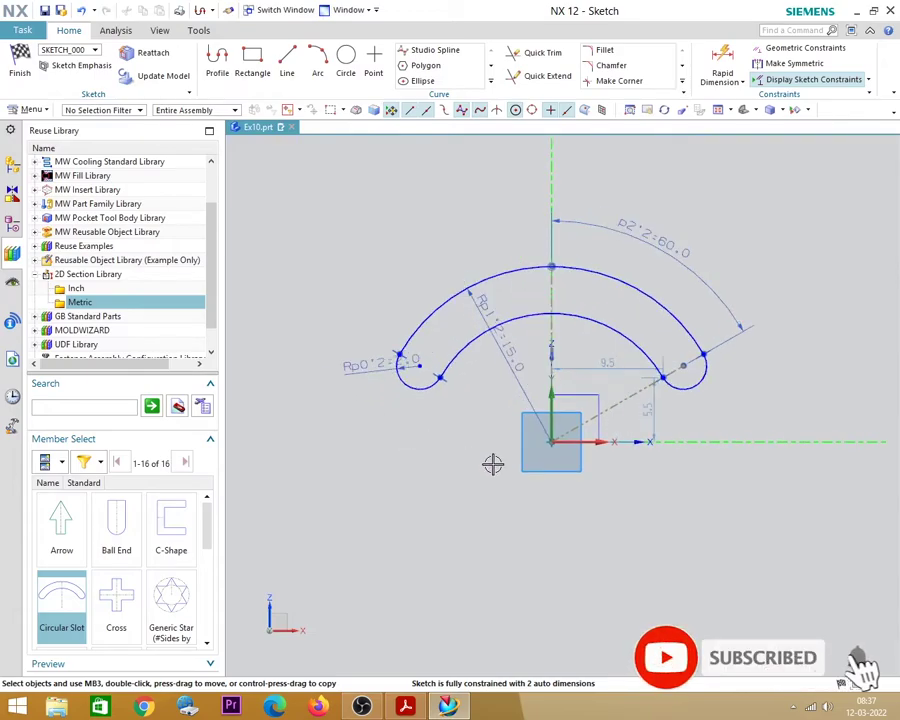
click(405, 706)
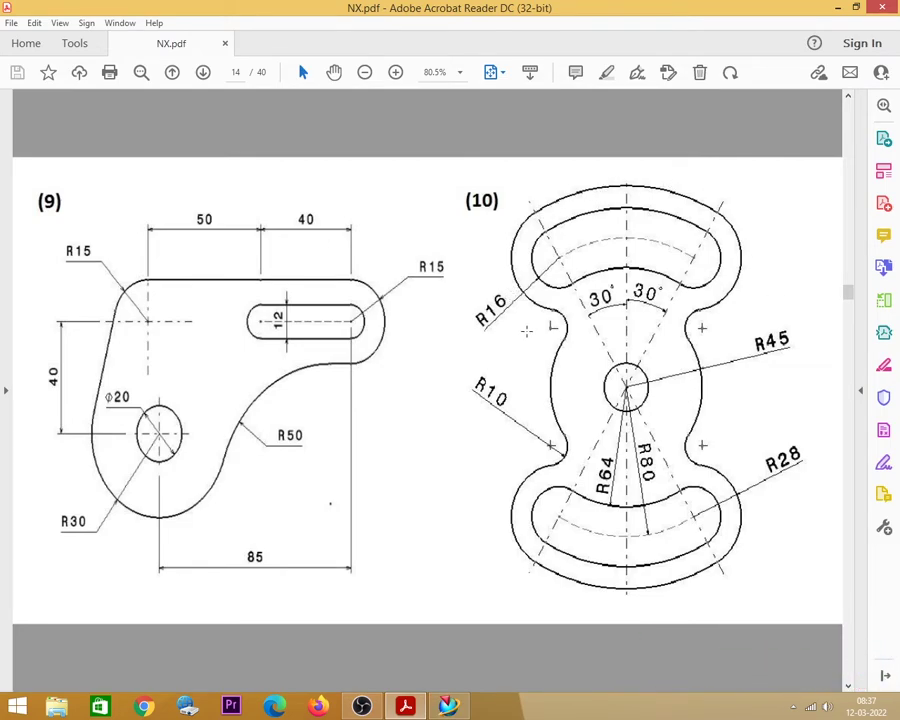
click(838, 9)
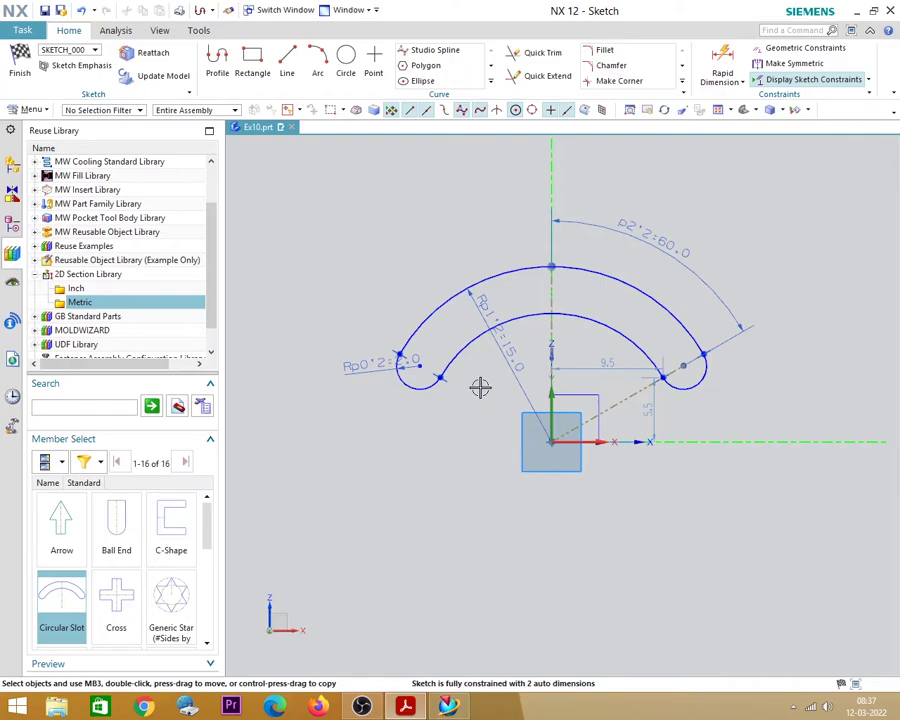
drag(372, 366, 340, 395)
drag(508, 350, 446, 218)
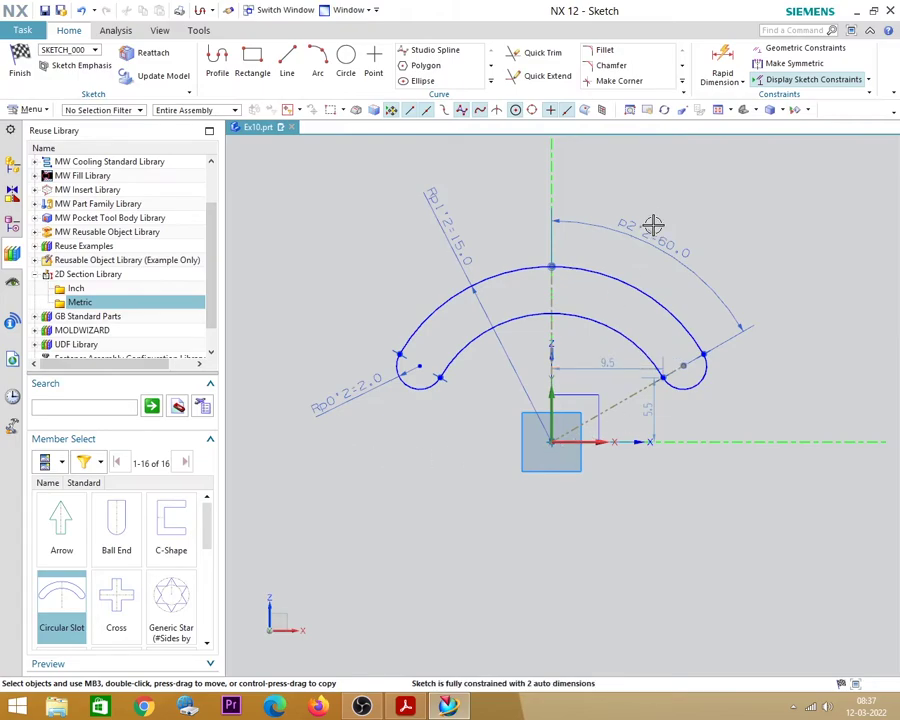
drag(653, 223, 638, 241)
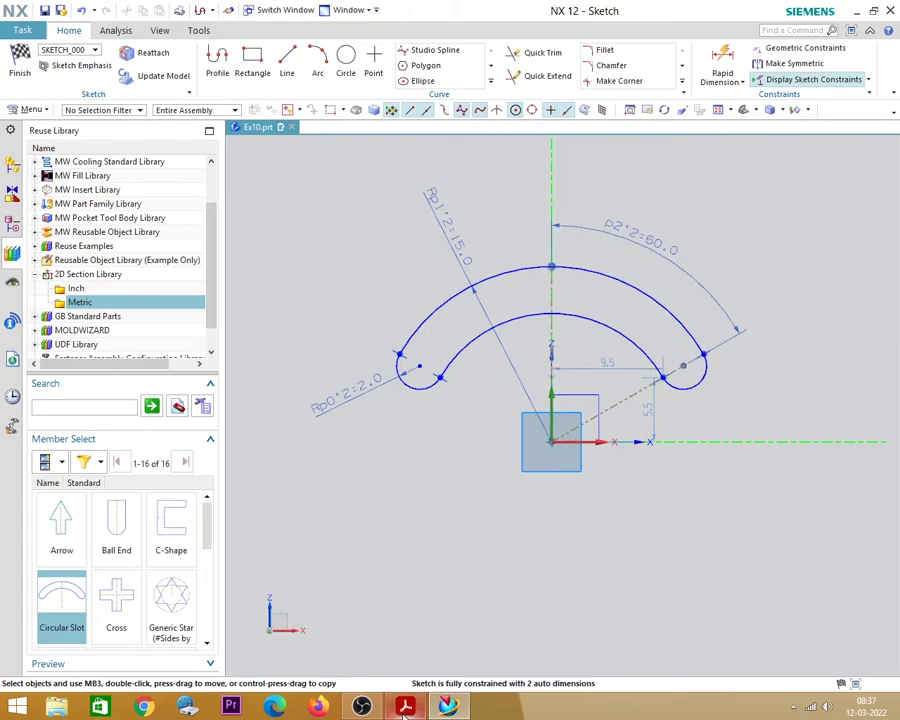
- Check the slot angle in drawing 10 and set the slot's angular dimension to 30°
click(405, 707)
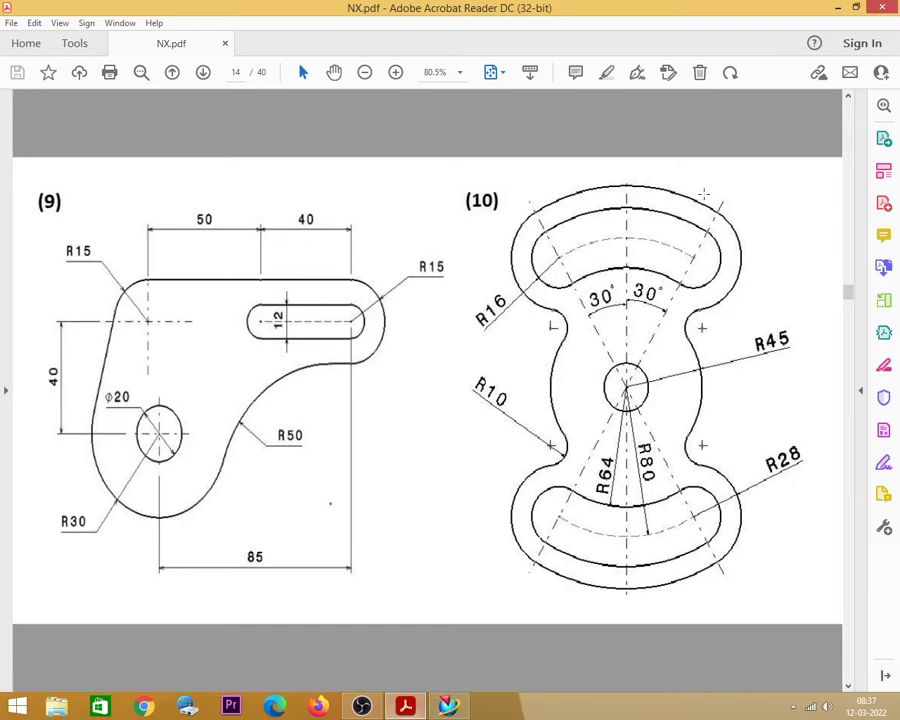
click(837, 8)
click(645, 243)
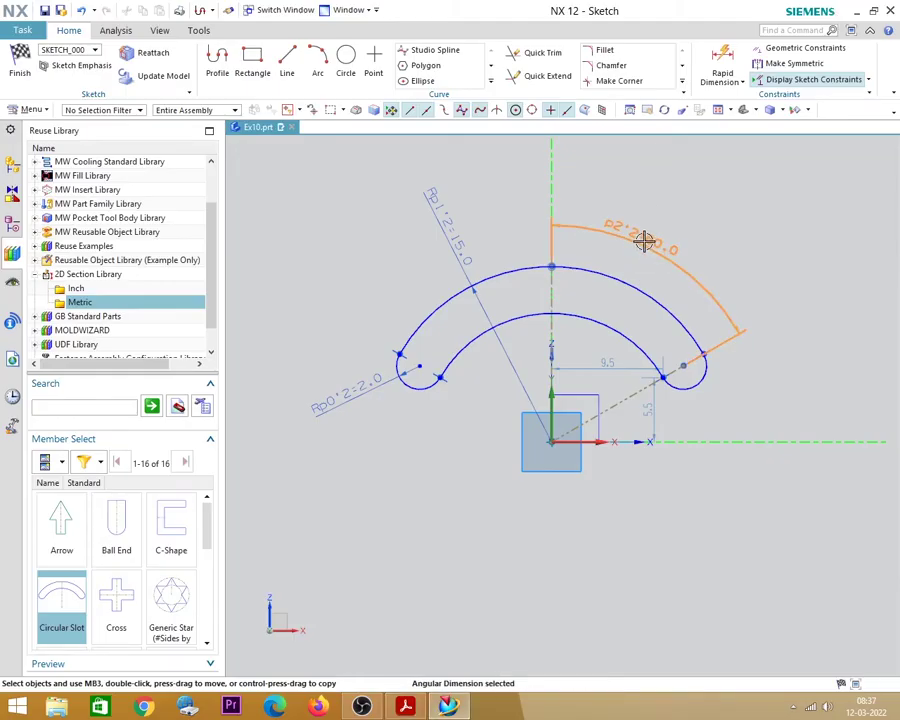
double_click(641, 237)
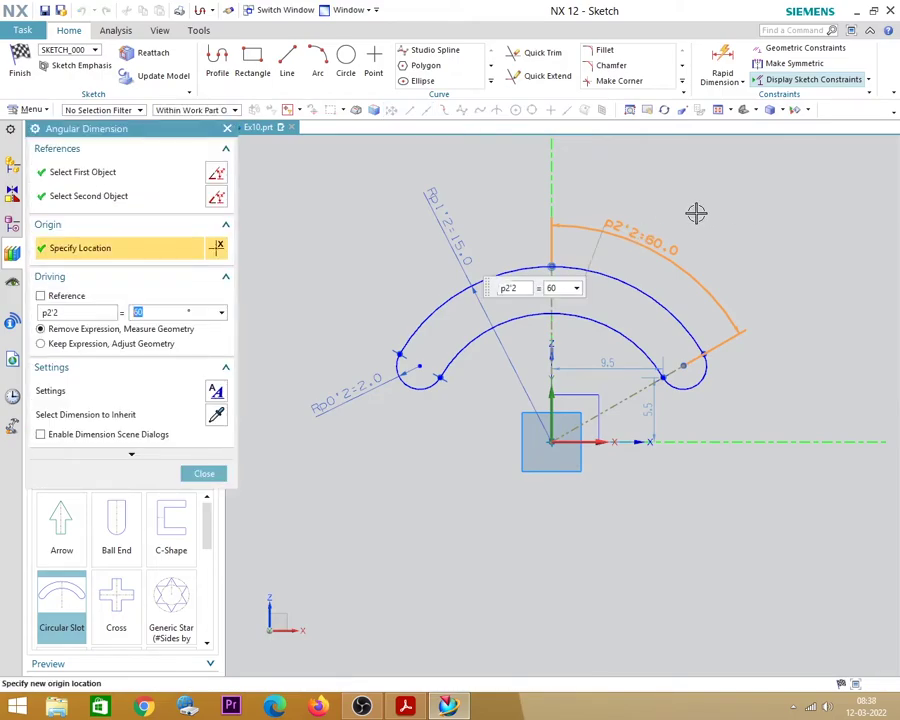
key(Return)
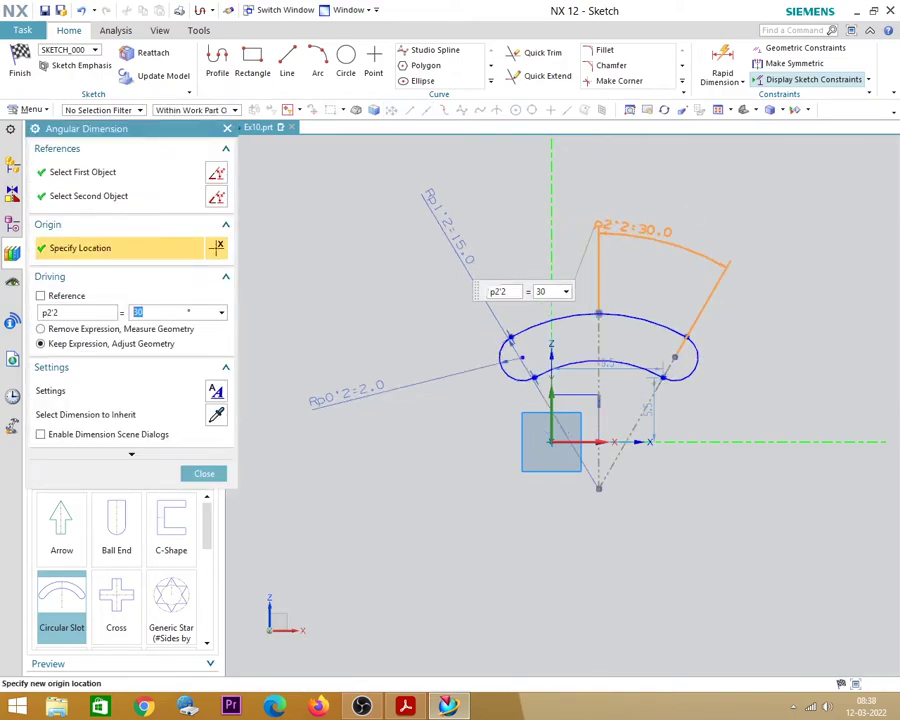
click(200, 474)
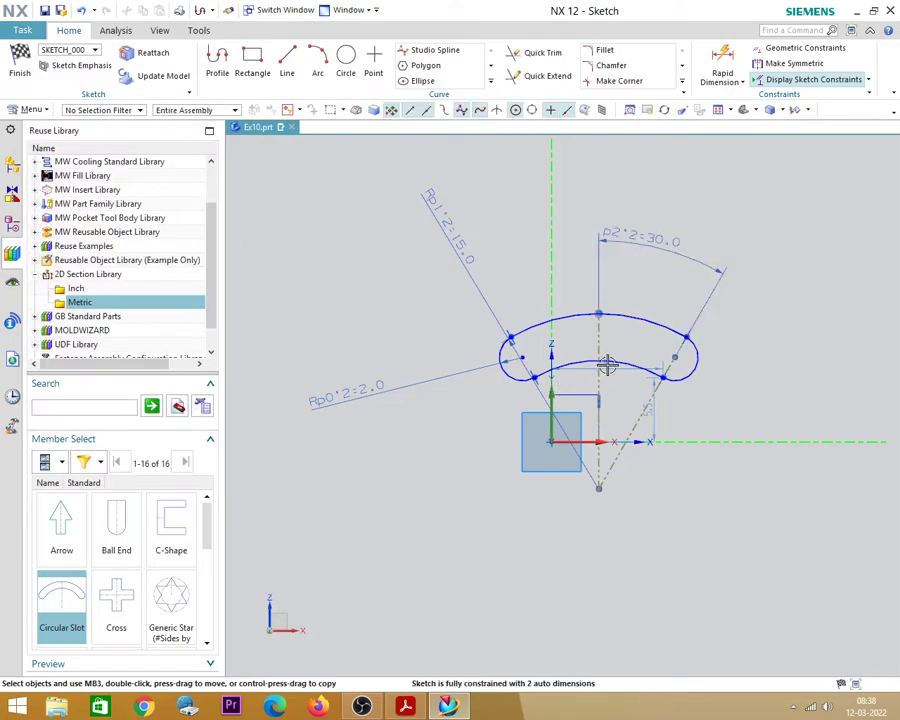
scroll(605, 362, up, 2)
scroll(607, 324, down, 1)
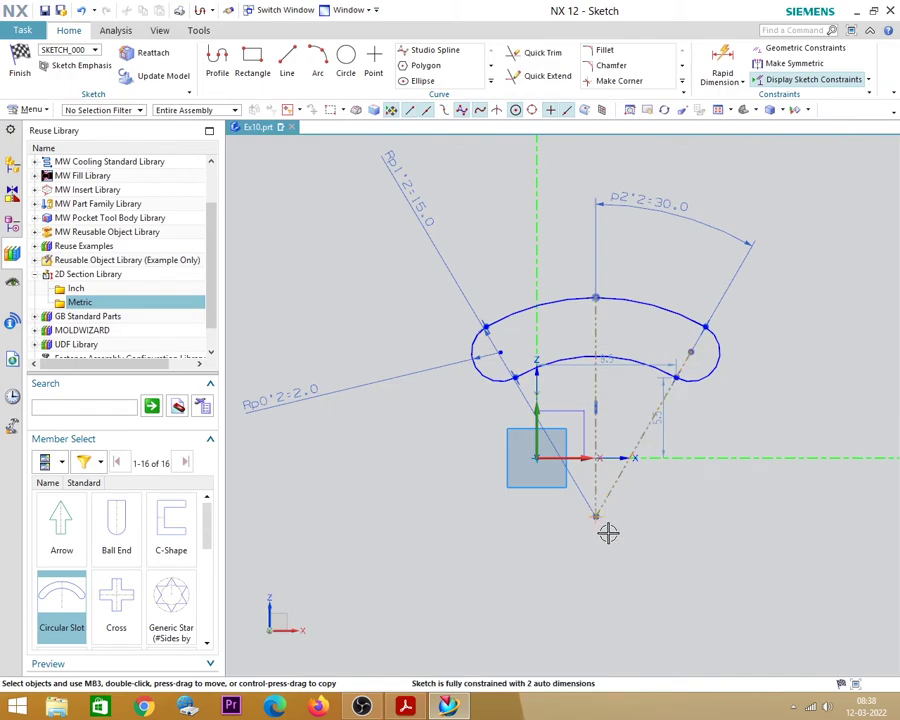
click(594, 515)
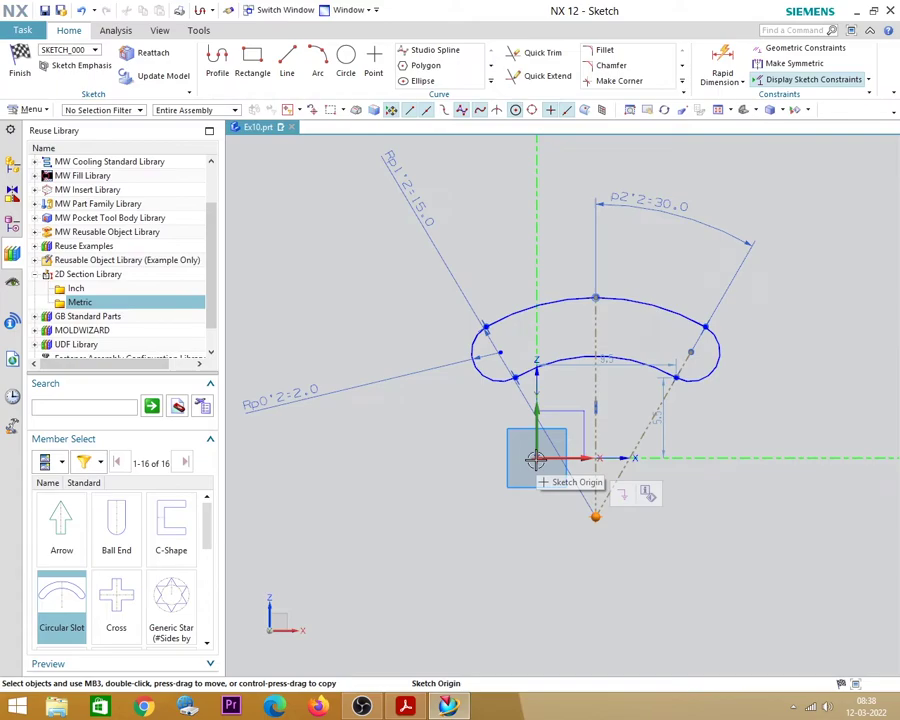
click(512, 507)
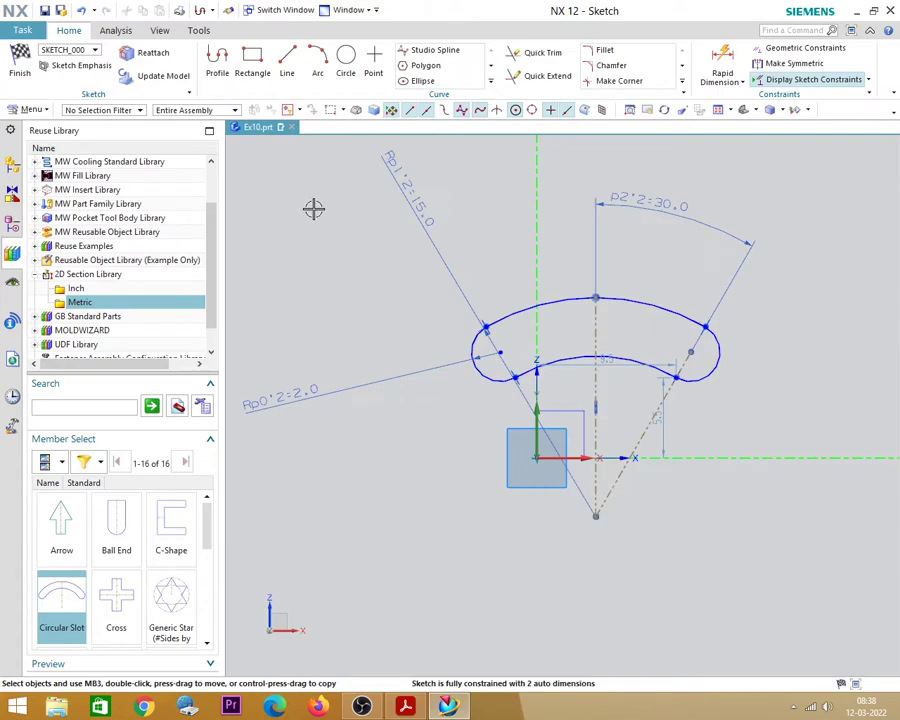
- Draw a vertical line about 47 mm long upward from the sketch origin and convert it to a reference line
click(287, 60)
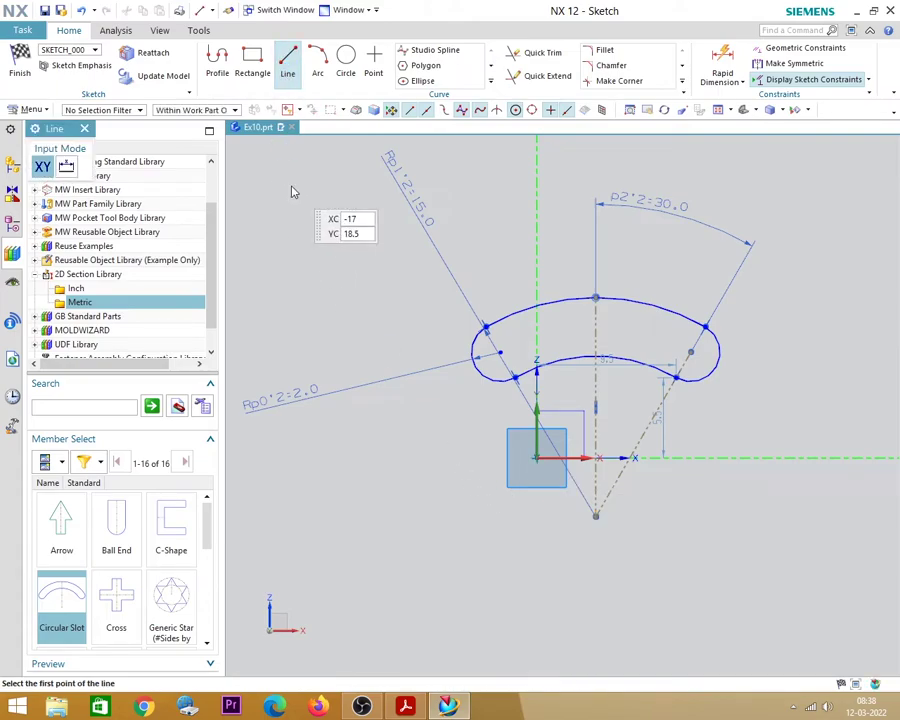
click(536, 457)
scroll(534, 240, down, 3)
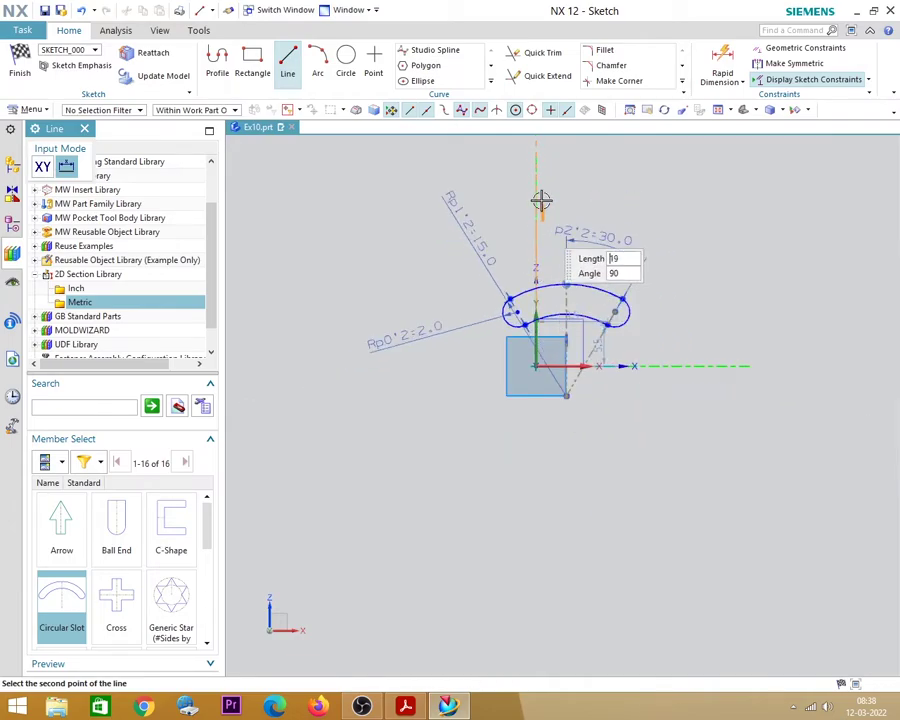
scroll(534, 220, down, 2)
scroll(532, 196, up, 2)
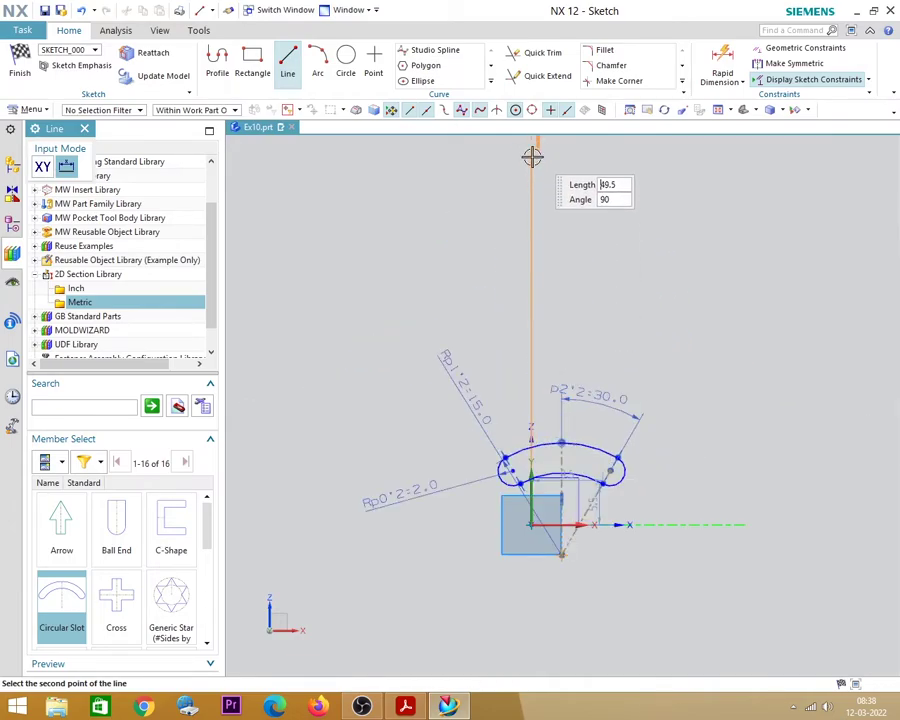
scroll(530, 170, down, 2)
scroll(529, 190, up, 5)
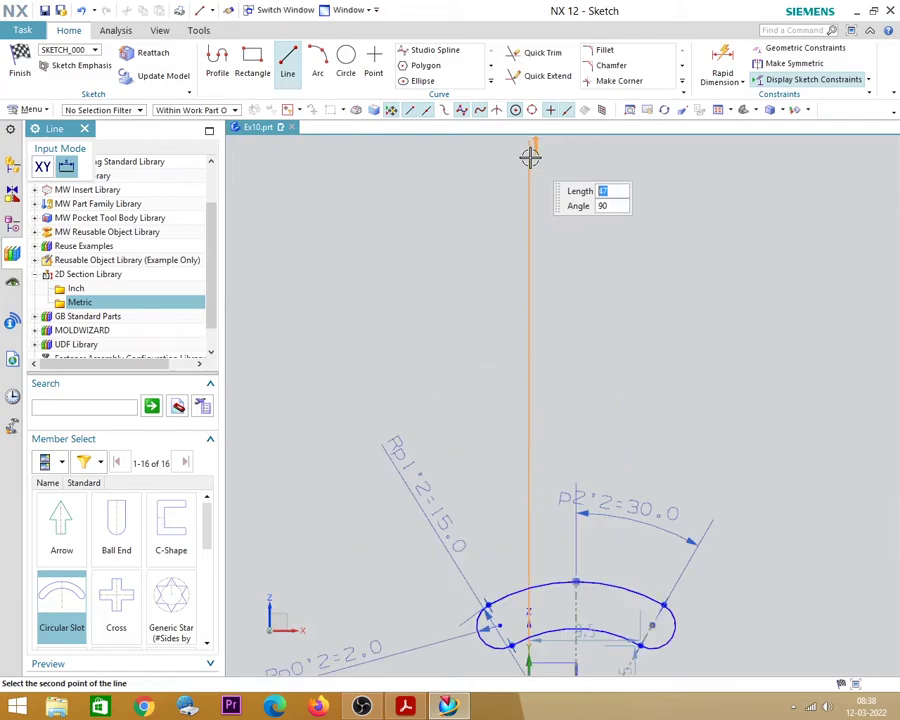
click(529, 160)
key(Escape)
click(530, 204)
key(Escape)
scroll(458, 249, down, 3)
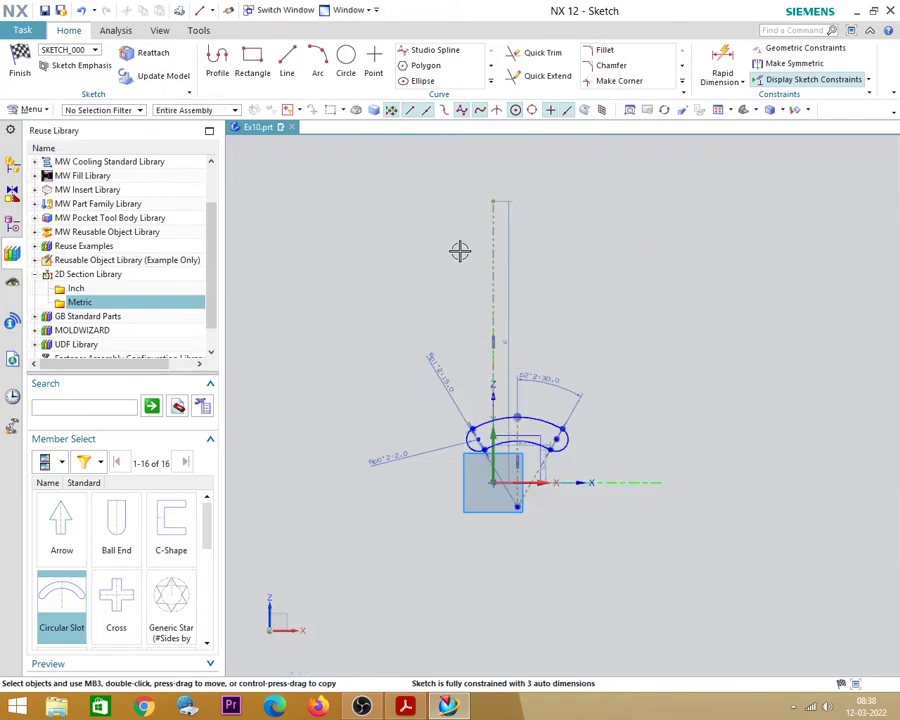
- Make the centre point of the slot's arcs coincident with the sketch origin
scroll(446, 425, up, 3)
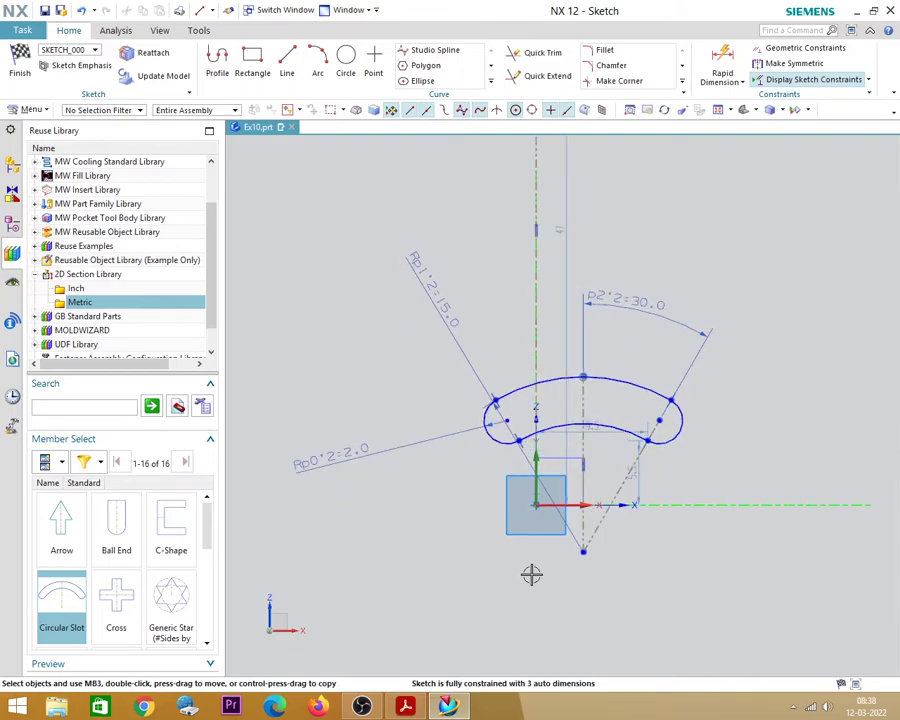
click(534, 503)
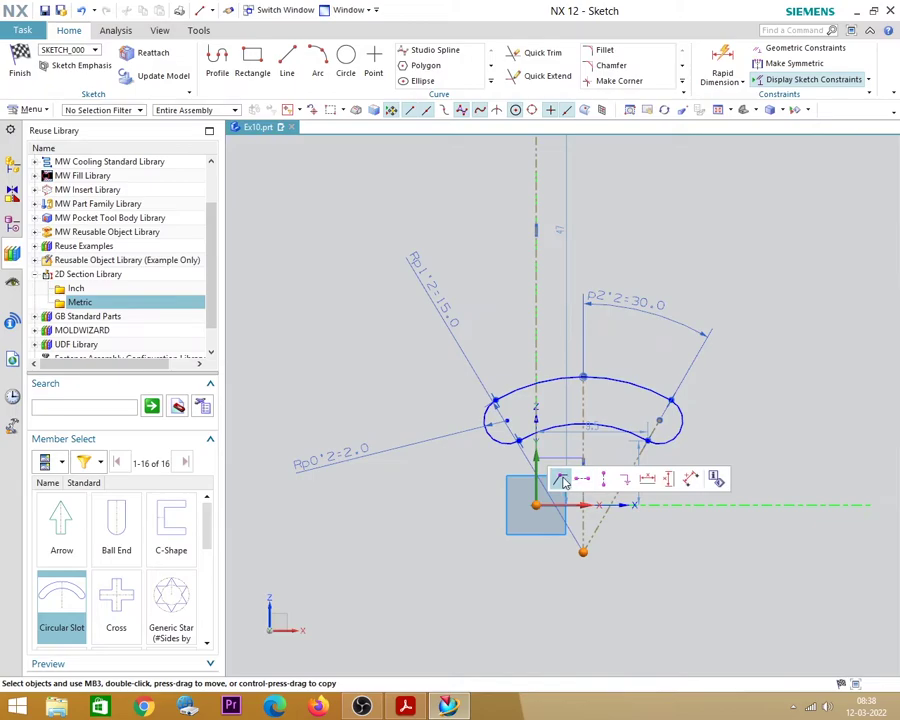
click(563, 481)
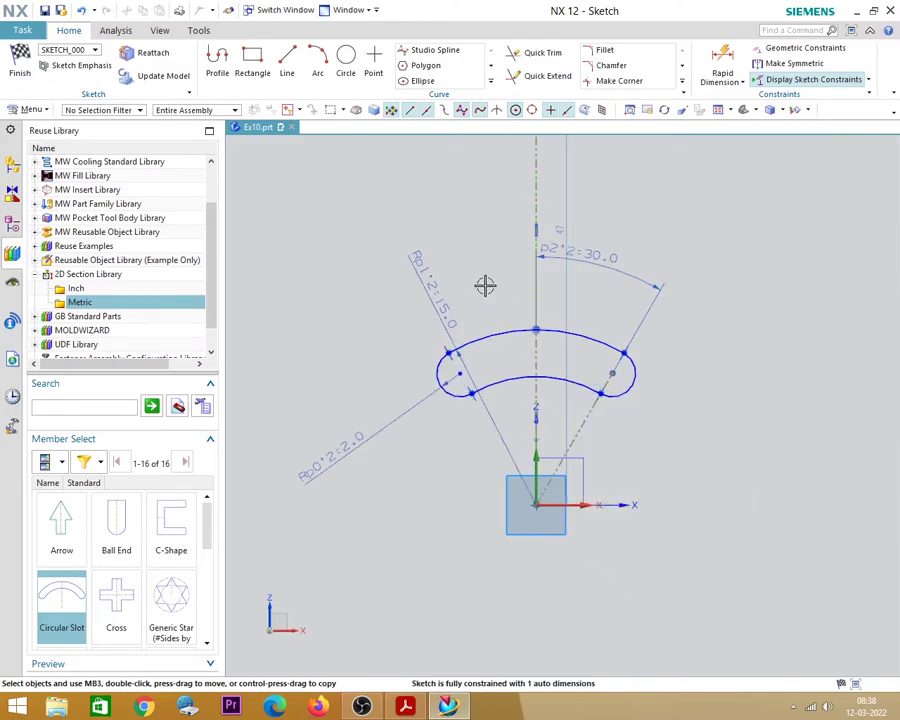
- Check the slot centreline in drawing 10 and draw an arc centred on the sketch origin between the slot's two end-arc centres
middle_drag(524, 506, 428, 380)
scroll(427, 384, up, 4)
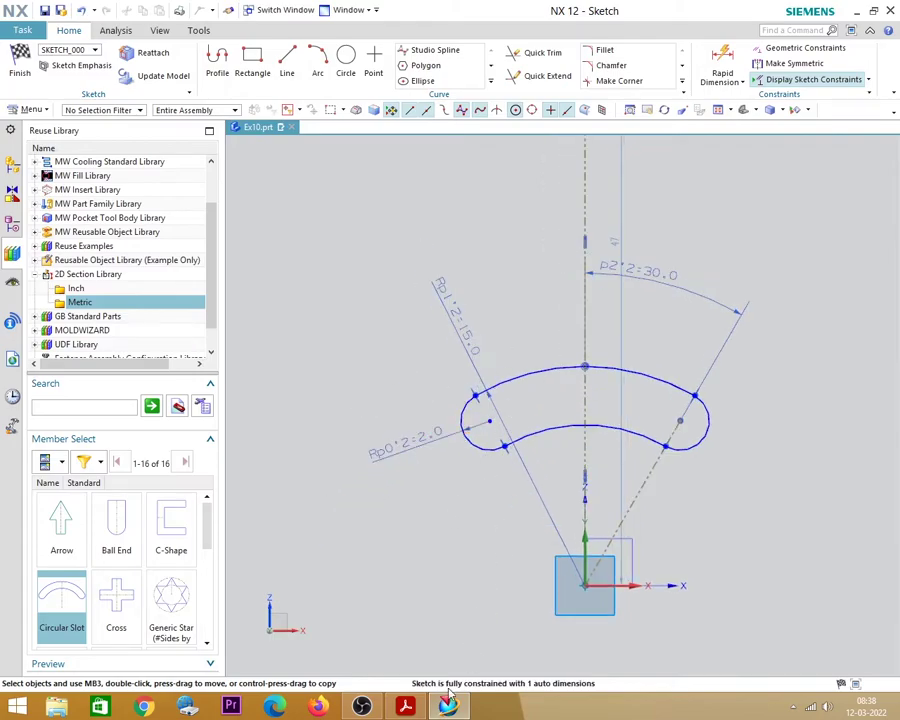
click(405, 707)
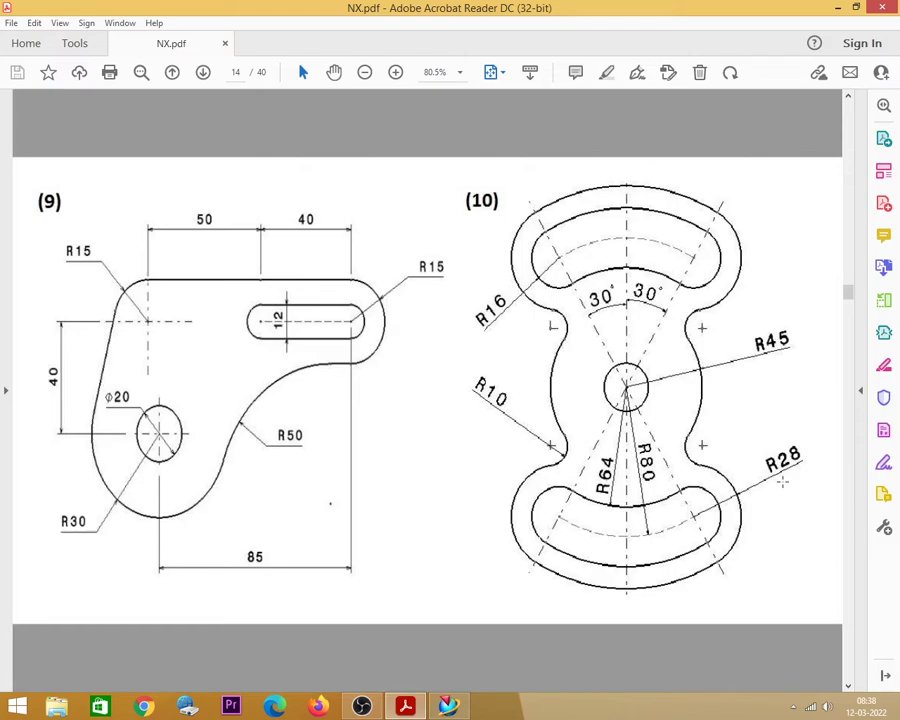
click(838, 8)
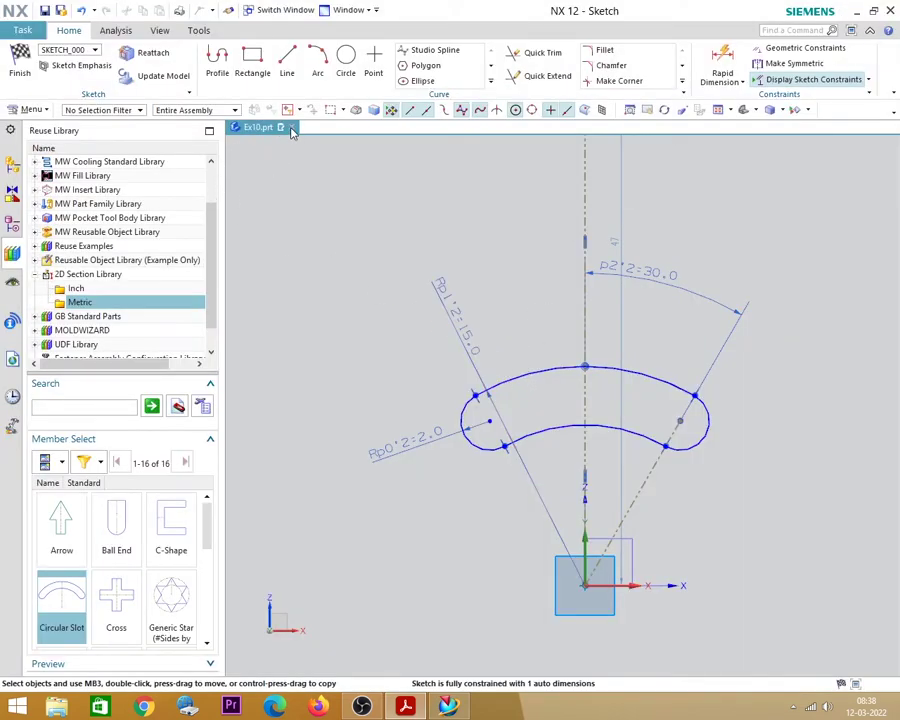
click(317, 62)
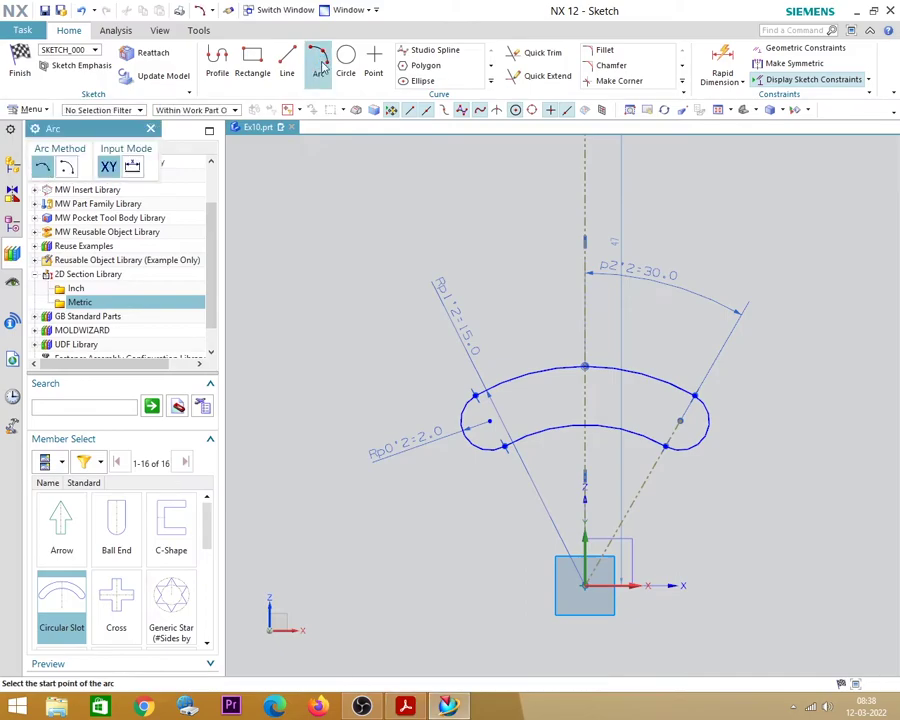
click(66, 170)
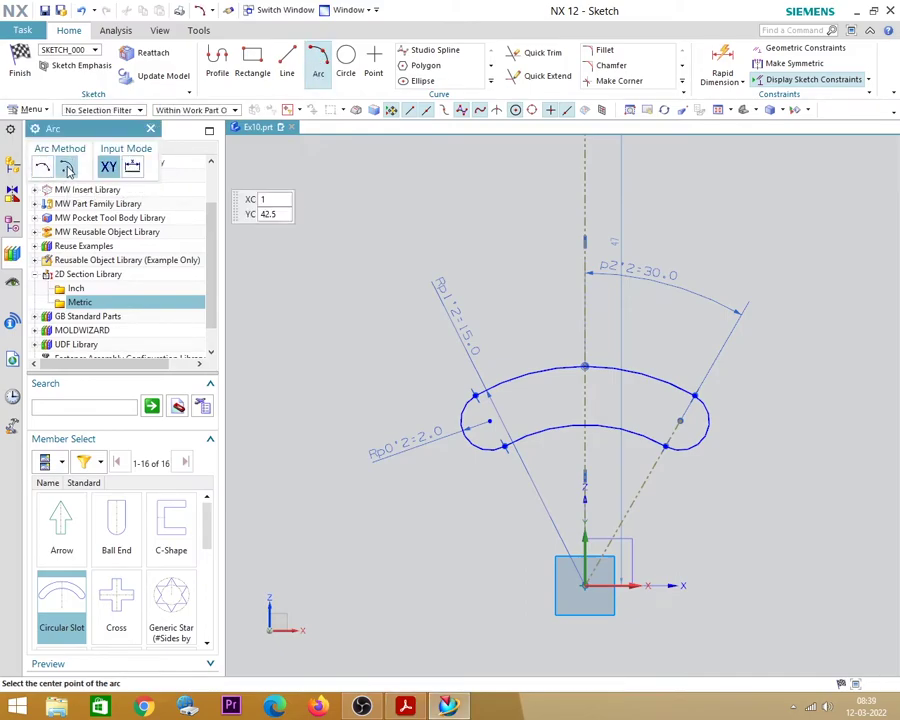
click(583, 585)
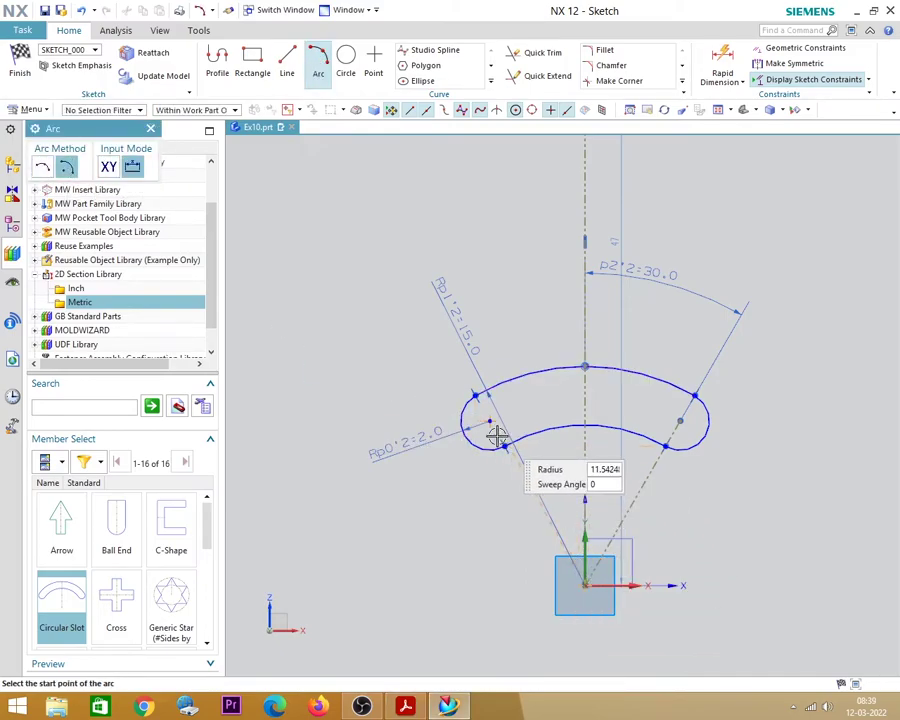
click(490, 421)
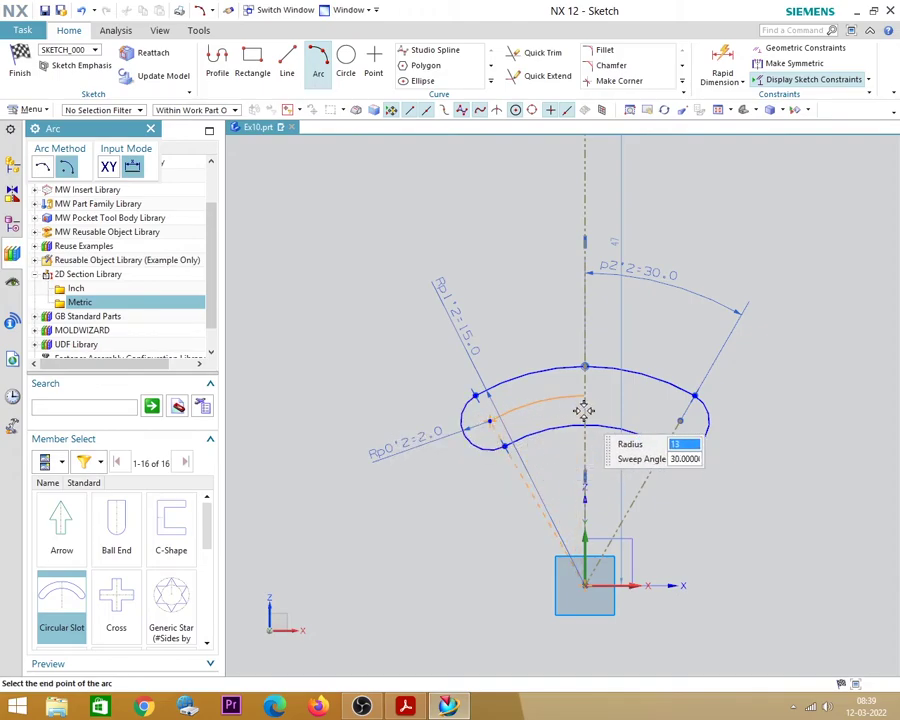
click(678, 420)
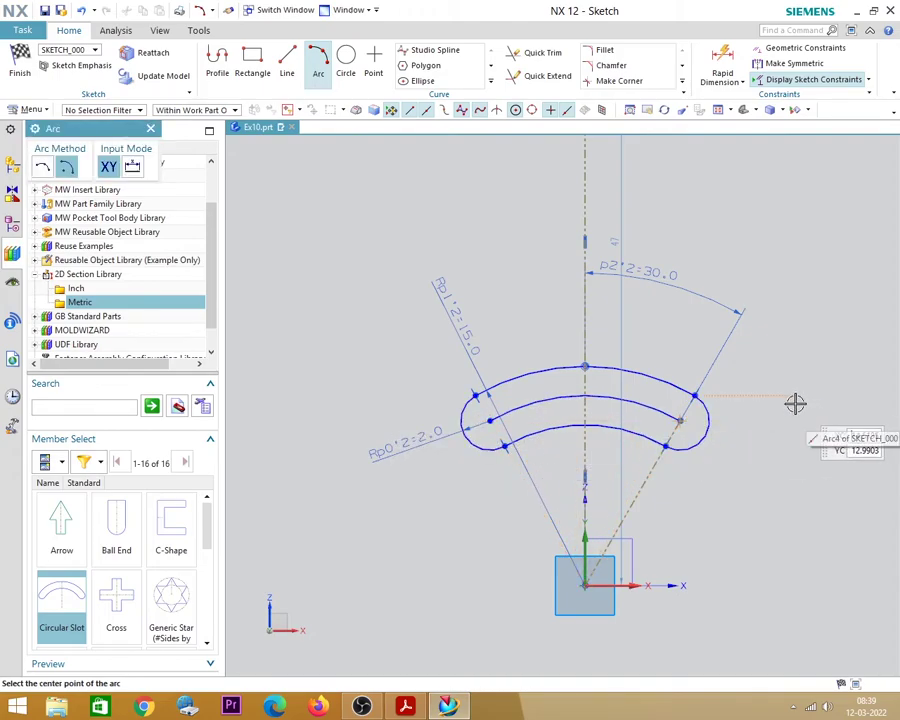
key(Escape)
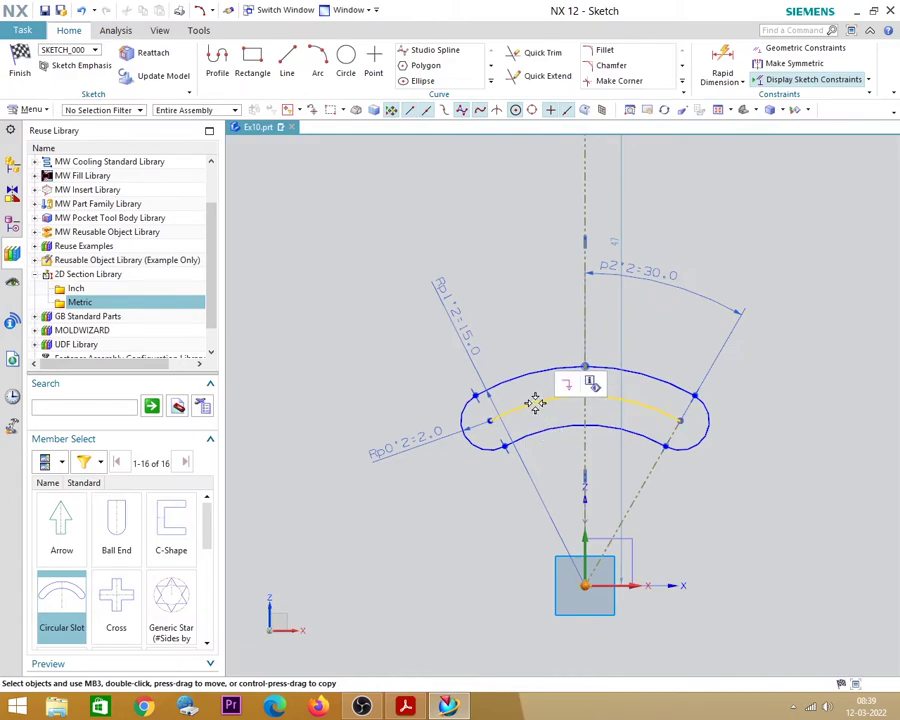
- Convert the arc along the middle of the slot to a reference curve
click(531, 397)
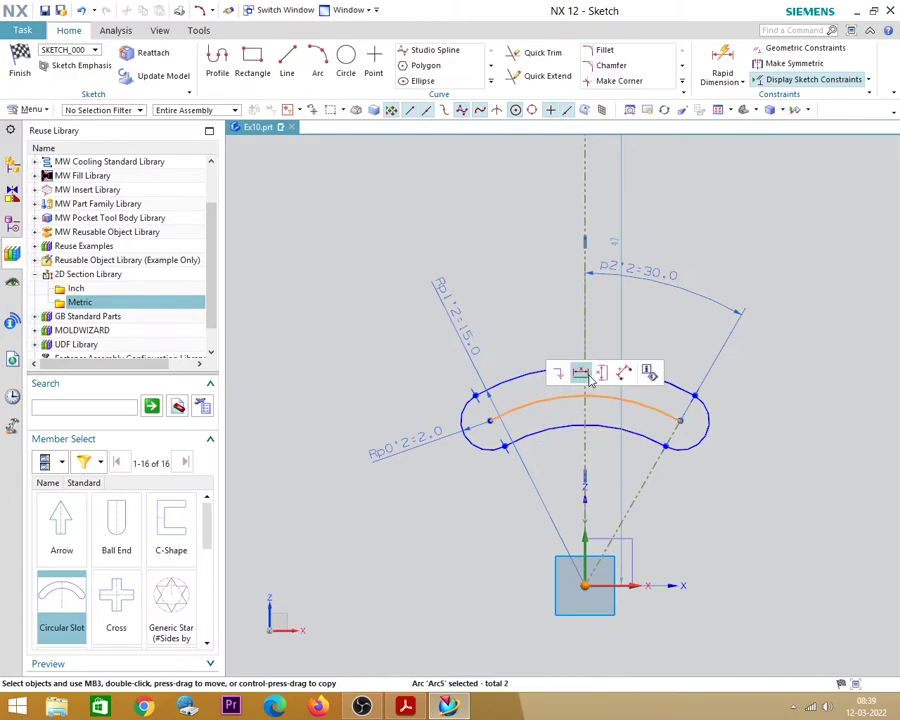
click(504, 293)
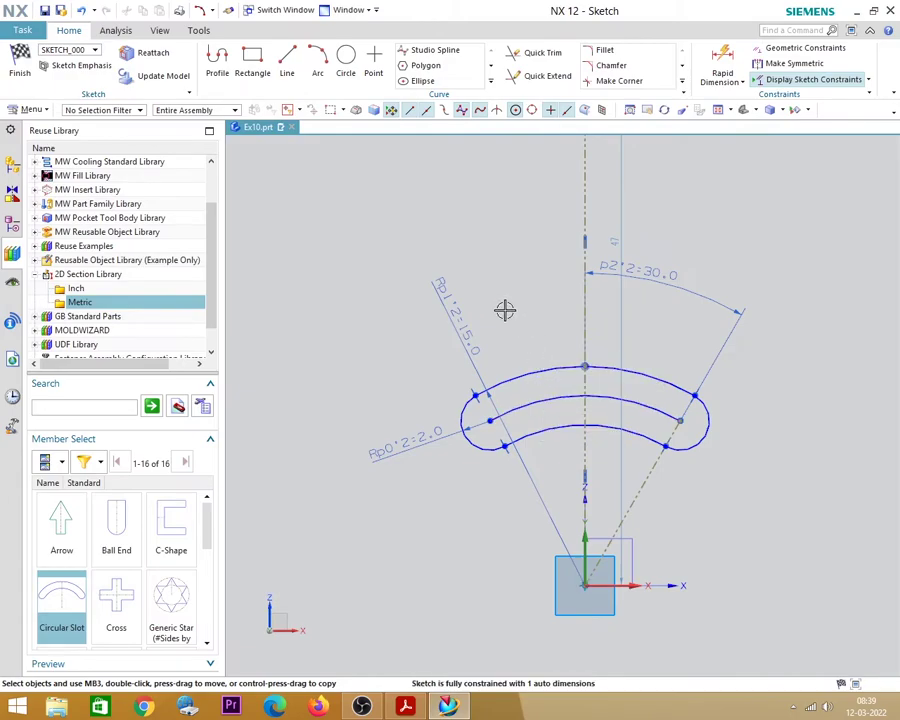
click(530, 396)
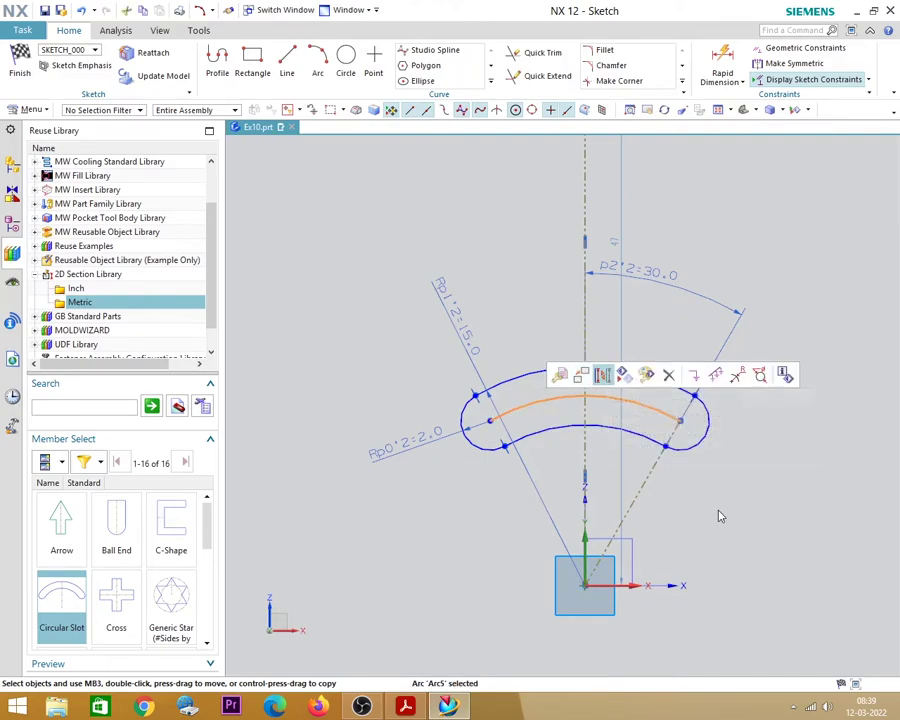
click(568, 486)
- Delete the radius dimension of the slot's outer arc and dimension the reference centreline arc with a radius of 80 mm
scroll(597, 569, up, 1)
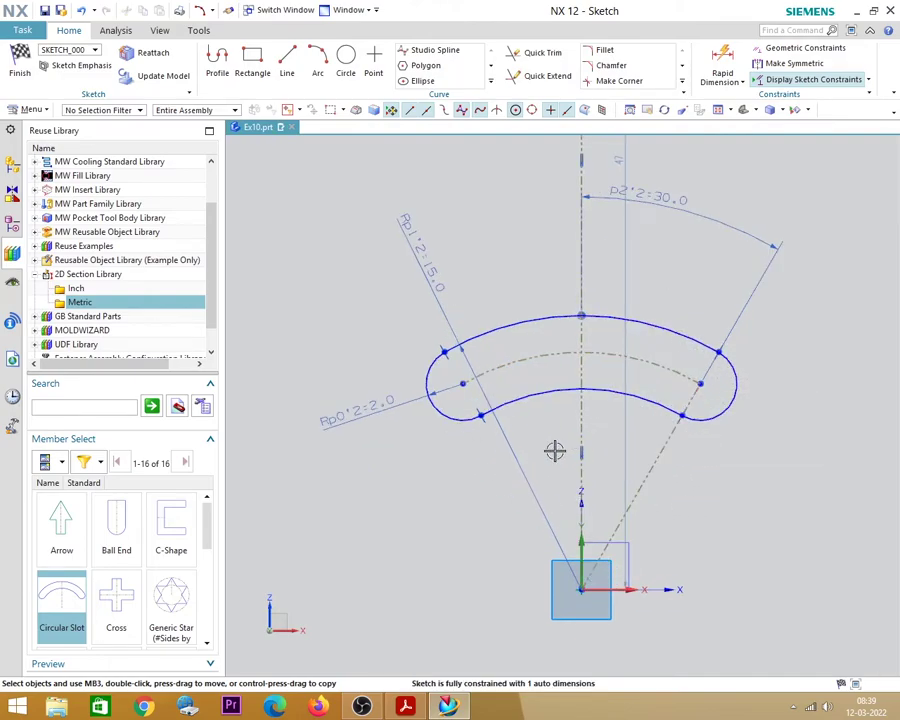
click(525, 463)
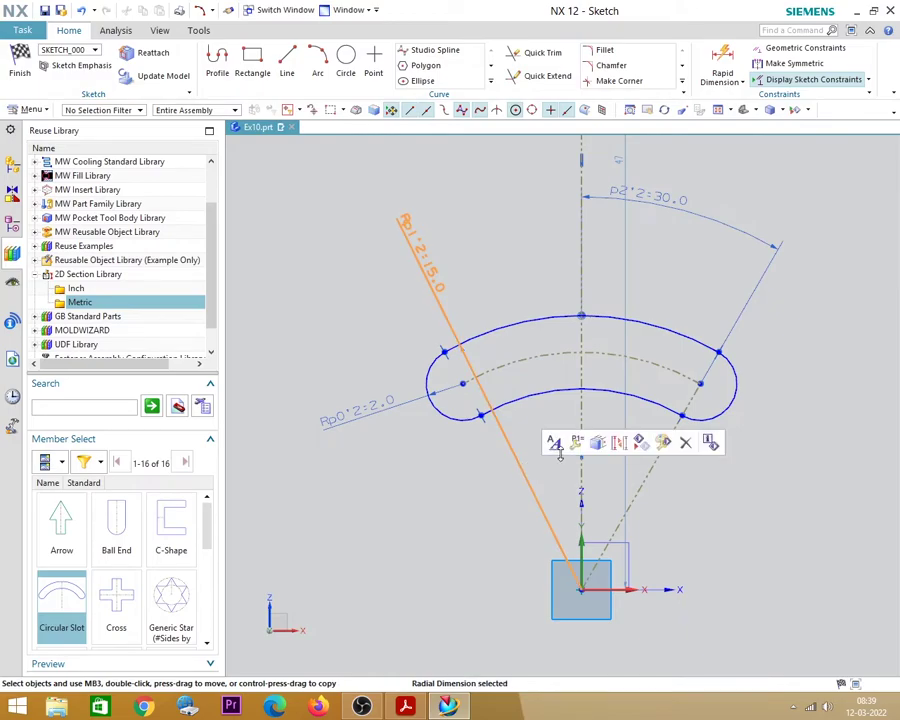
key(Delete)
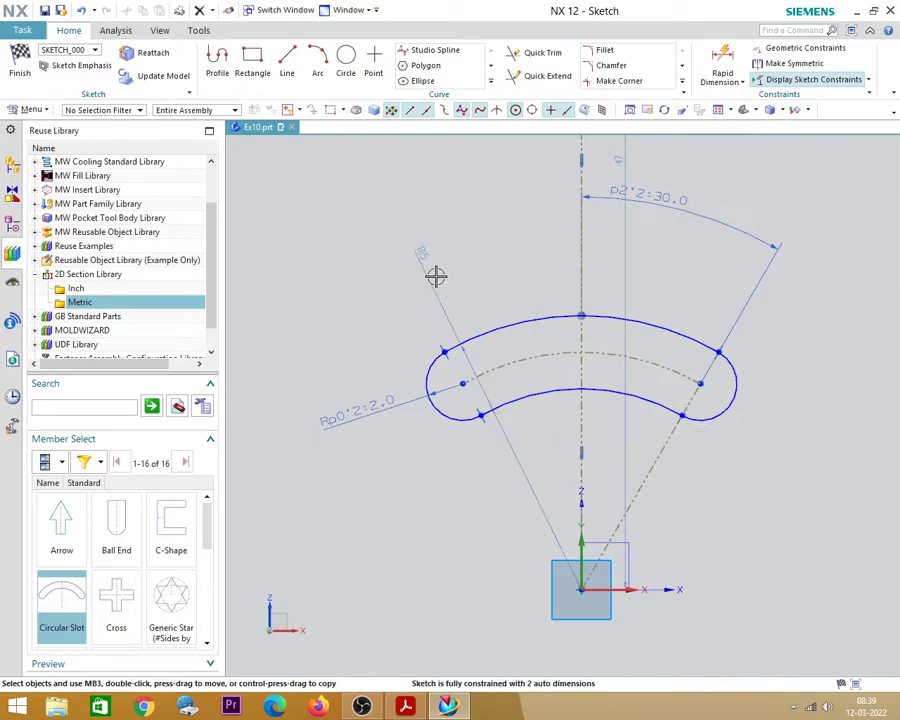
click(722, 68)
click(542, 361)
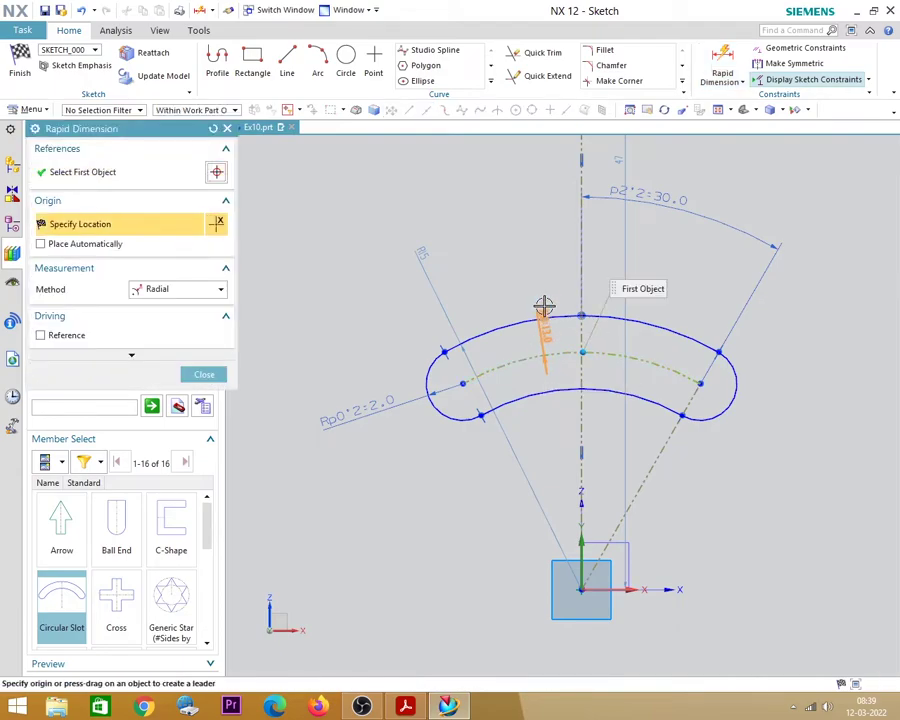
click(529, 275)
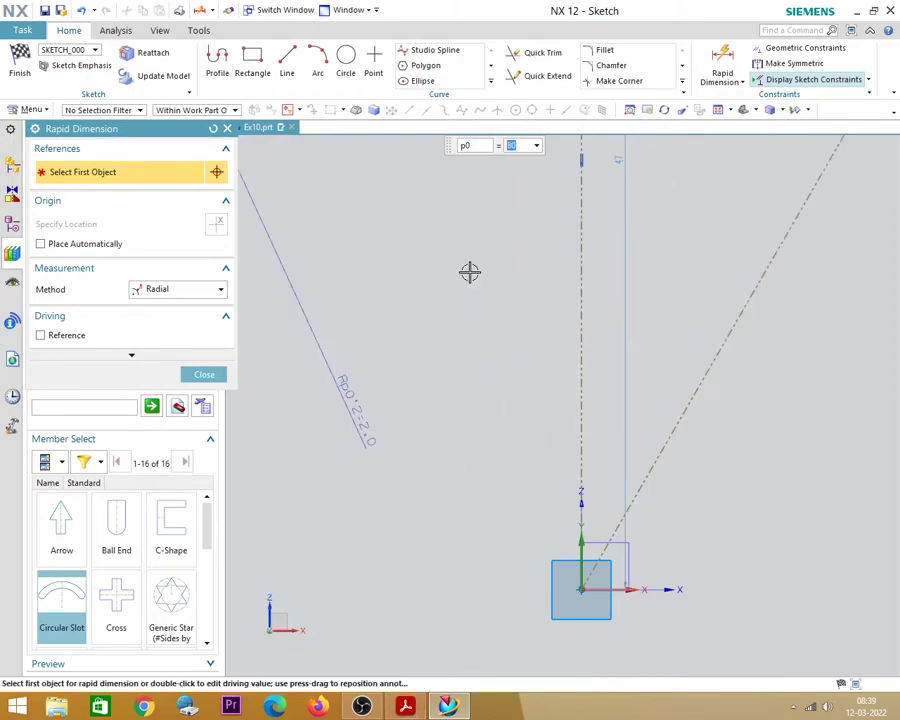
- Reposition the 30° angle, the centreline radius and the end-arc radius dimensions clear of the enlarged slot
scroll(572, 414, down, 3)
scroll(594, 238, up, 3)
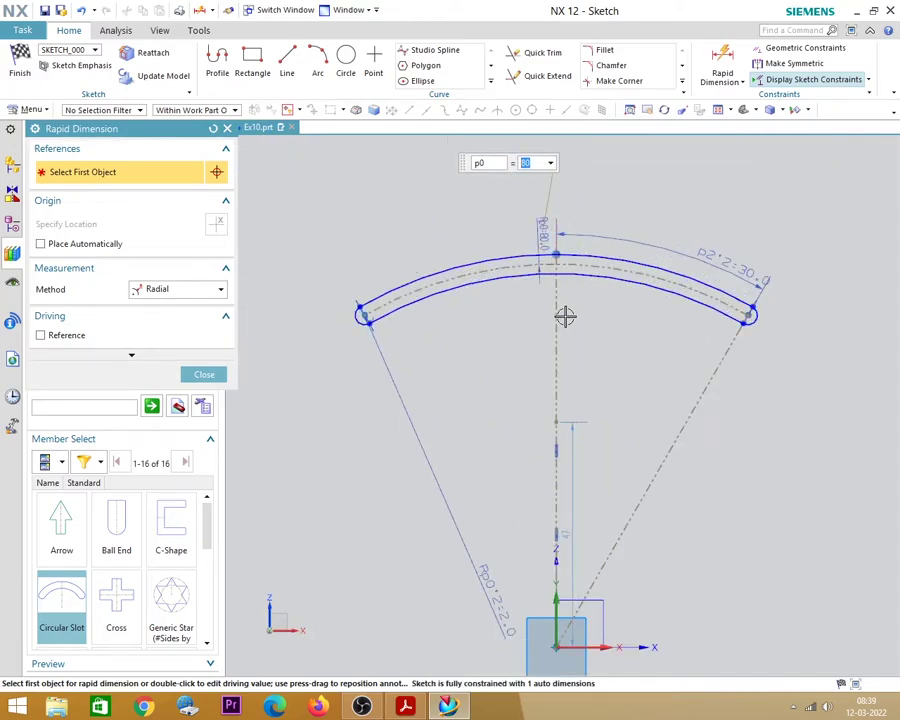
drag(727, 257, 628, 399)
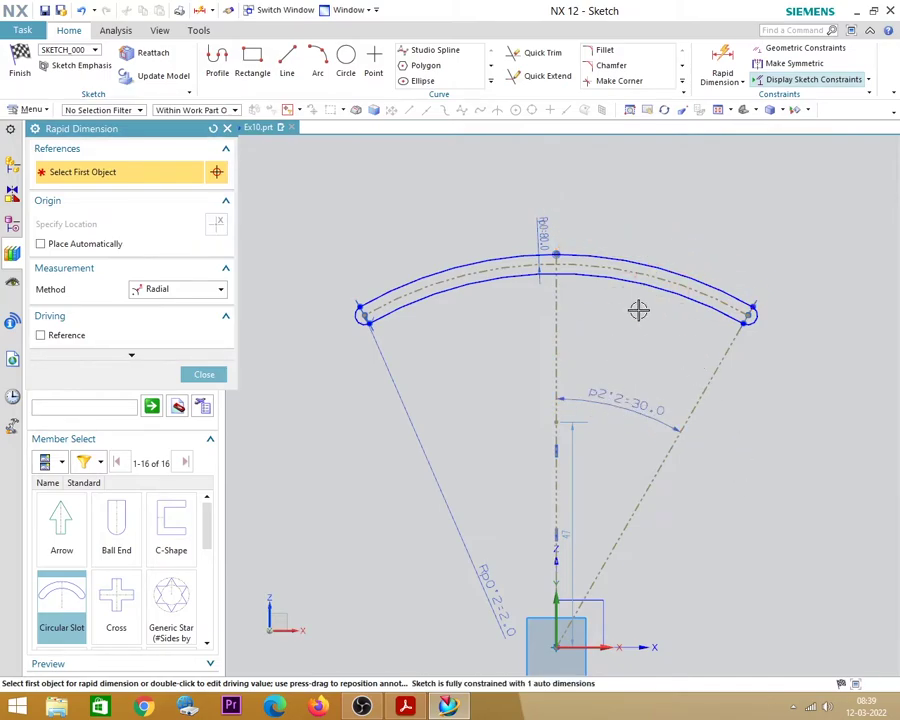
drag(544, 235, 532, 197)
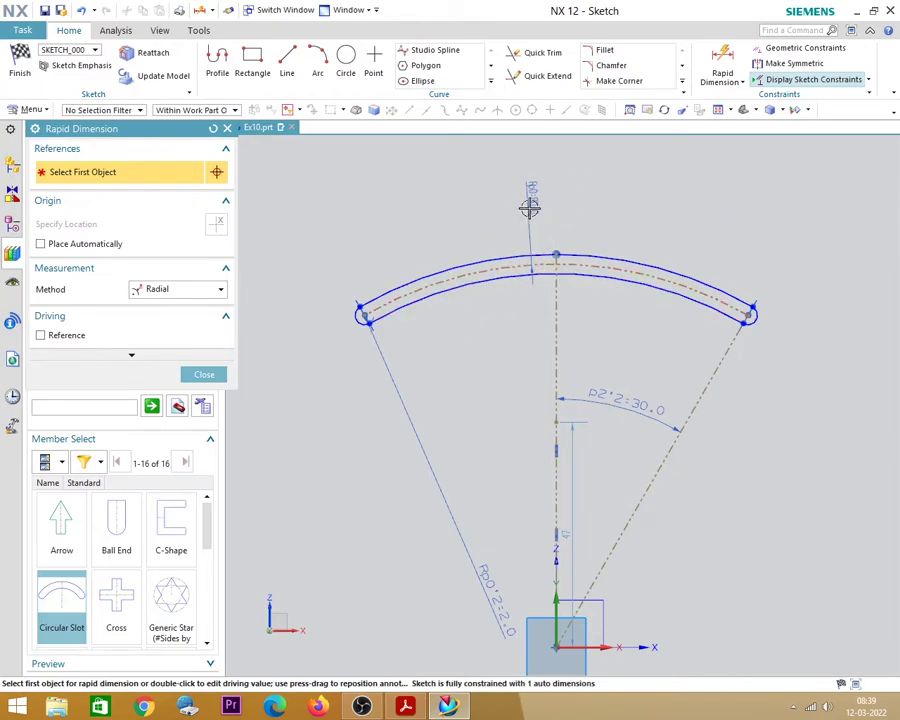
drag(498, 622, 315, 352)
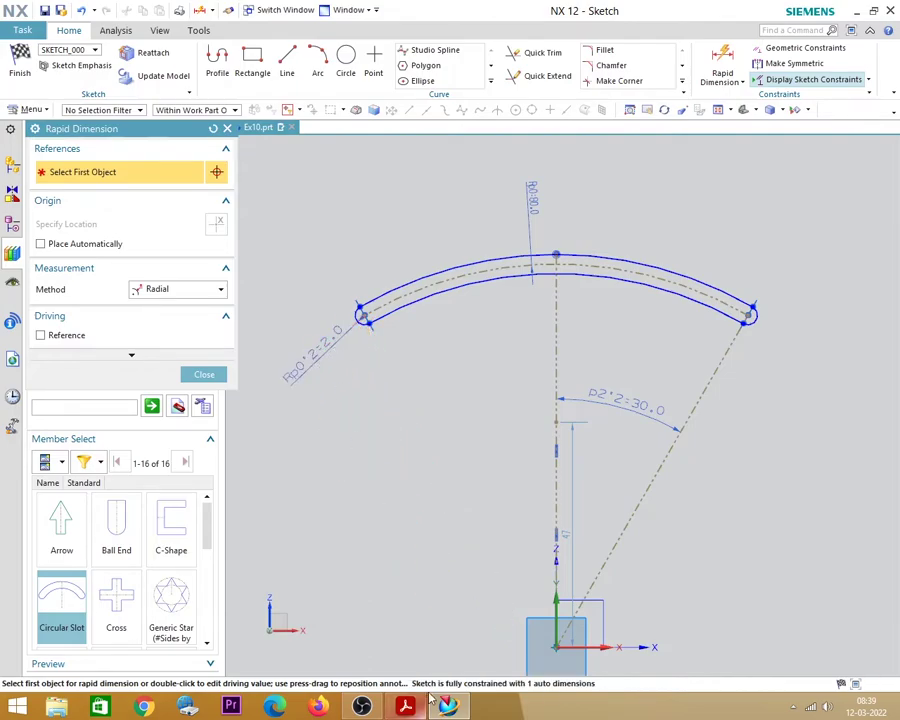
- Check the slot's end radius in drawing 10 and set the end-arc radius dimension to 16 mm
key(alt+Tab)
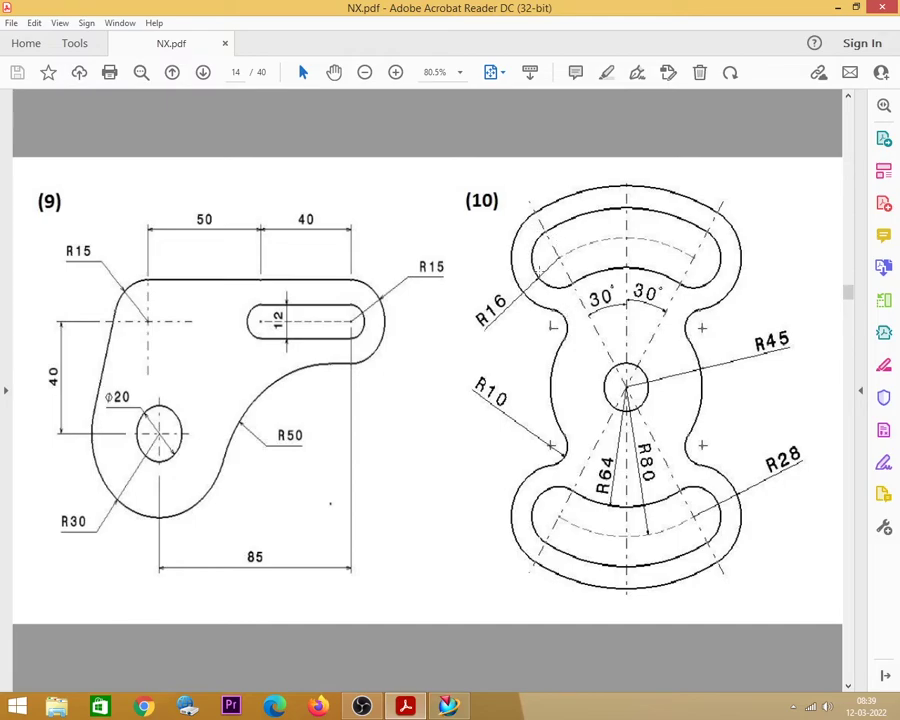
click(838, 8)
double_click(315, 345)
text(16)
key(Return)
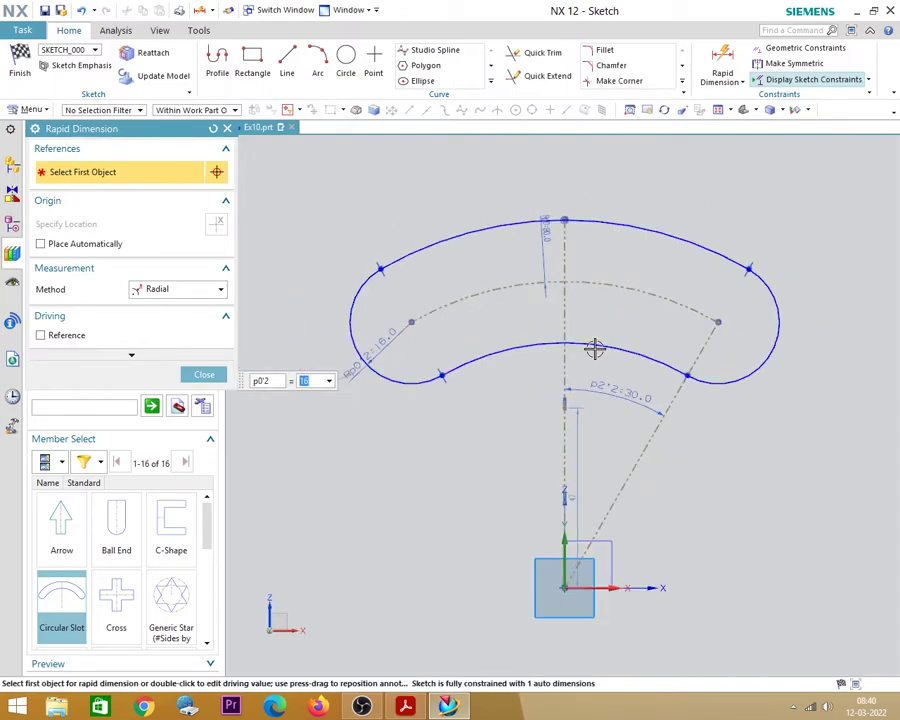
- Reposition the 80 mm centreline radius and the 16 mm end radius dimensions outside the slot outline
drag(545, 232, 536, 172)
scroll(520, 378, down, 2)
drag(378, 383, 318, 398)
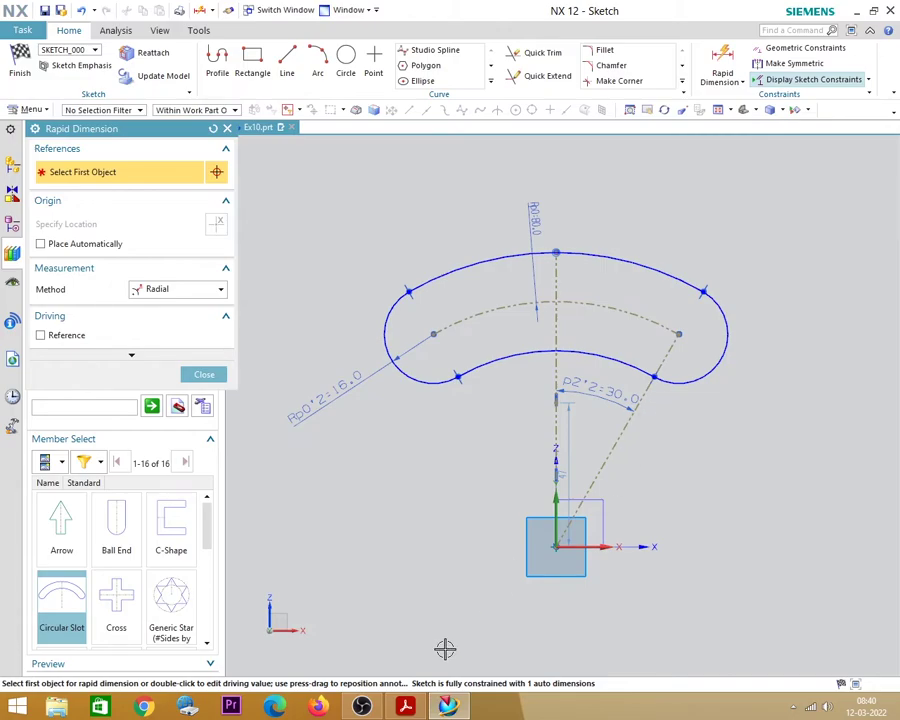
- Check drawing 10 in the PDF and offset the whole closed slot outline outward by 12 mm in the sketch
key(alt+Tab)
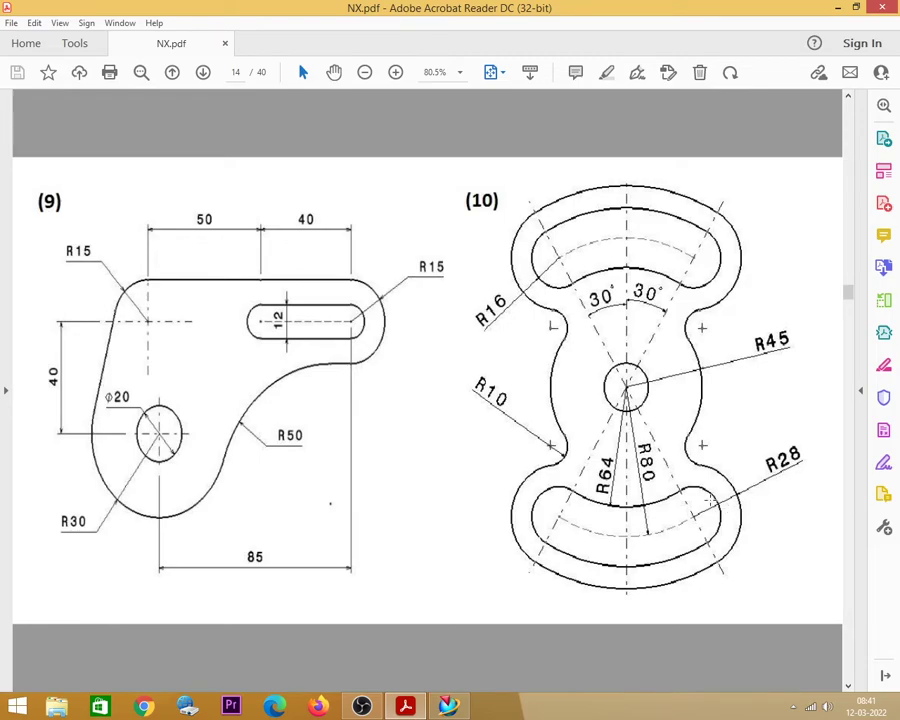
click(838, 7)
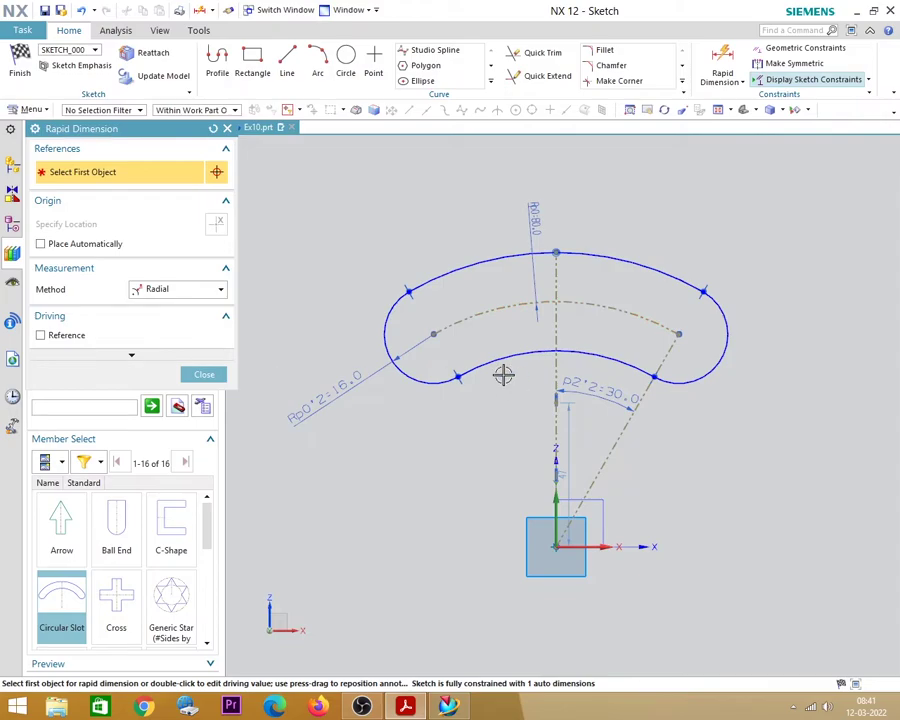
click(490, 84)
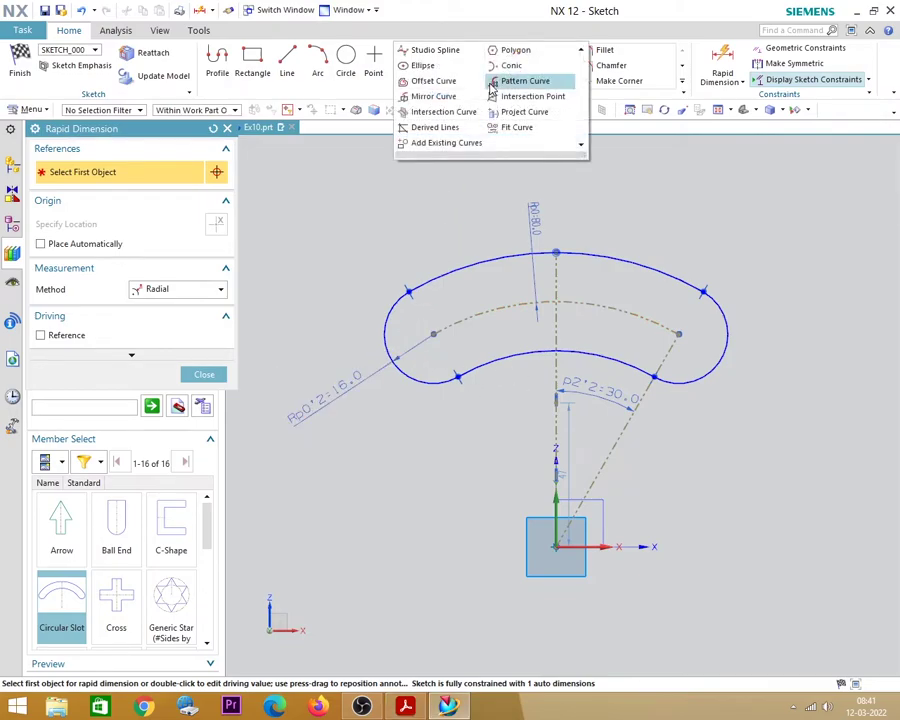
click(433, 81)
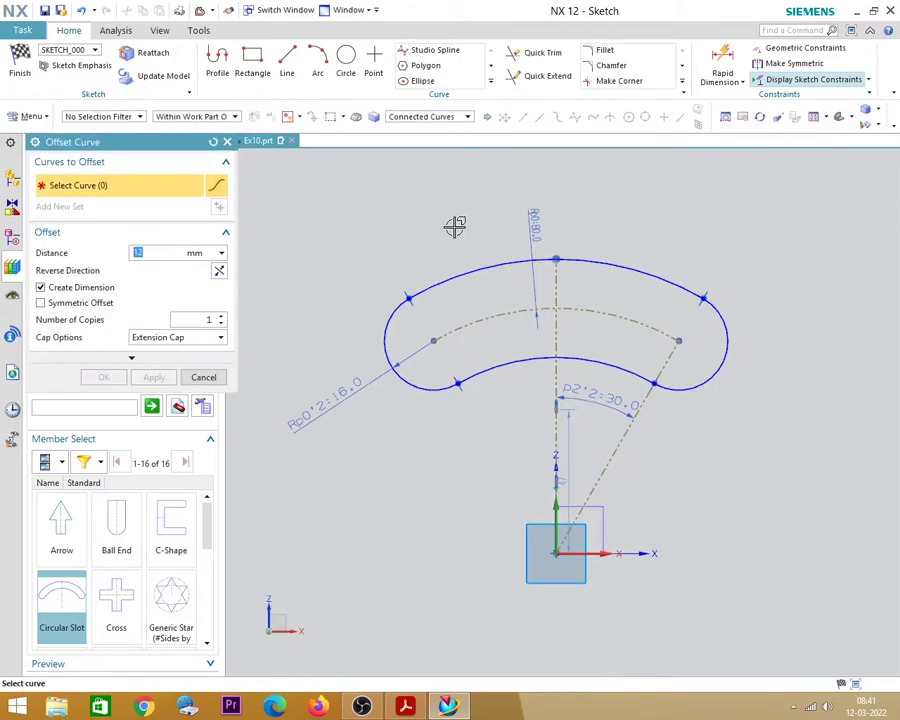
click(466, 263)
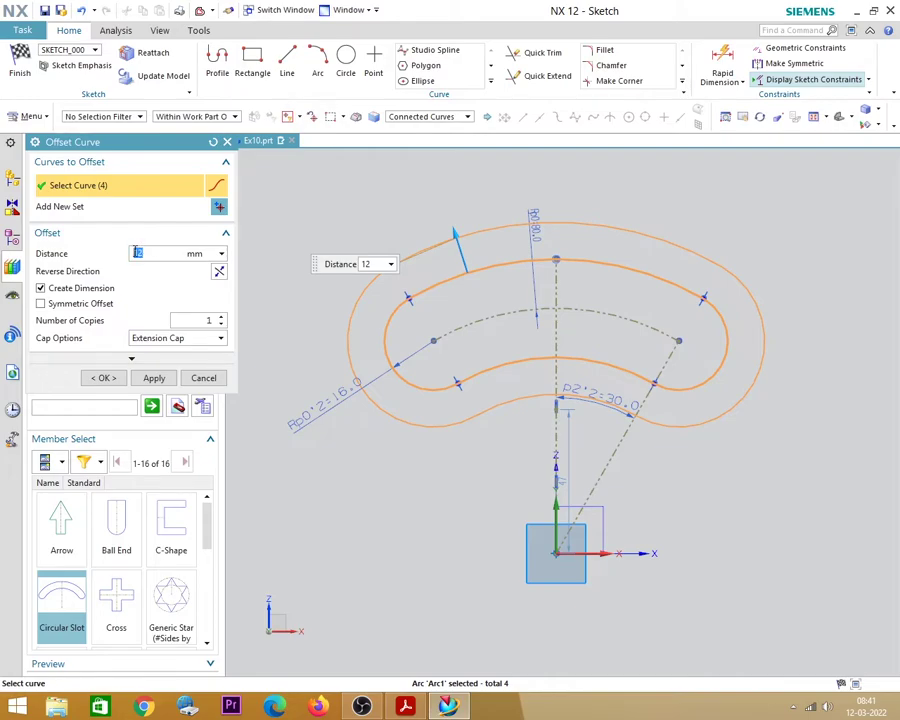
click(105, 378)
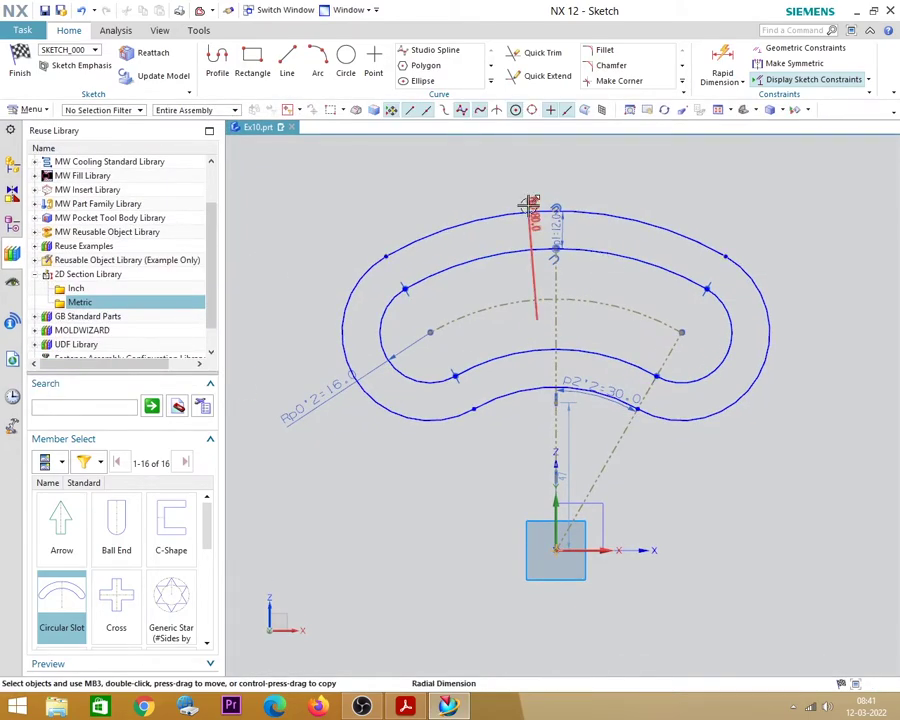
- Draw a horizontal line about 205 mm long through the origin and convert it to a reference line
scroll(660, 256, down, 3)
scroll(699, 380, up, 2)
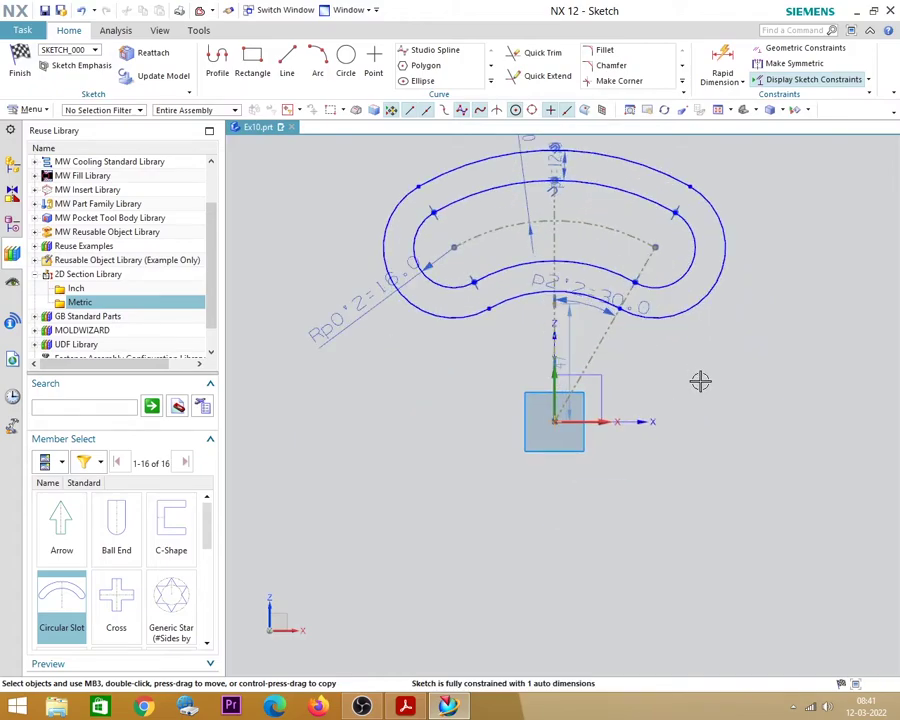
click(287, 60)
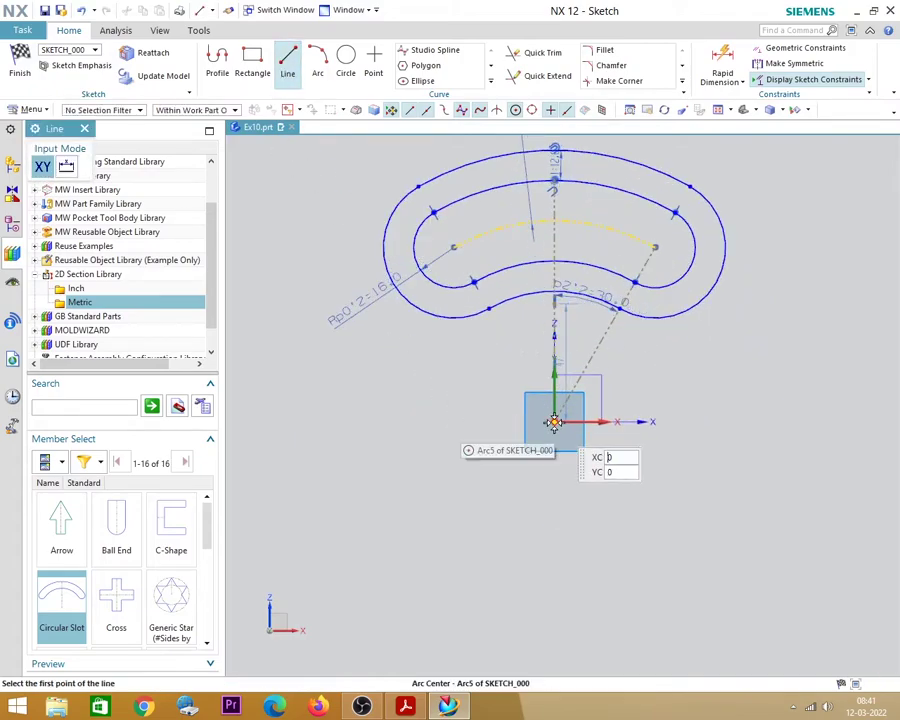
click(325, 419)
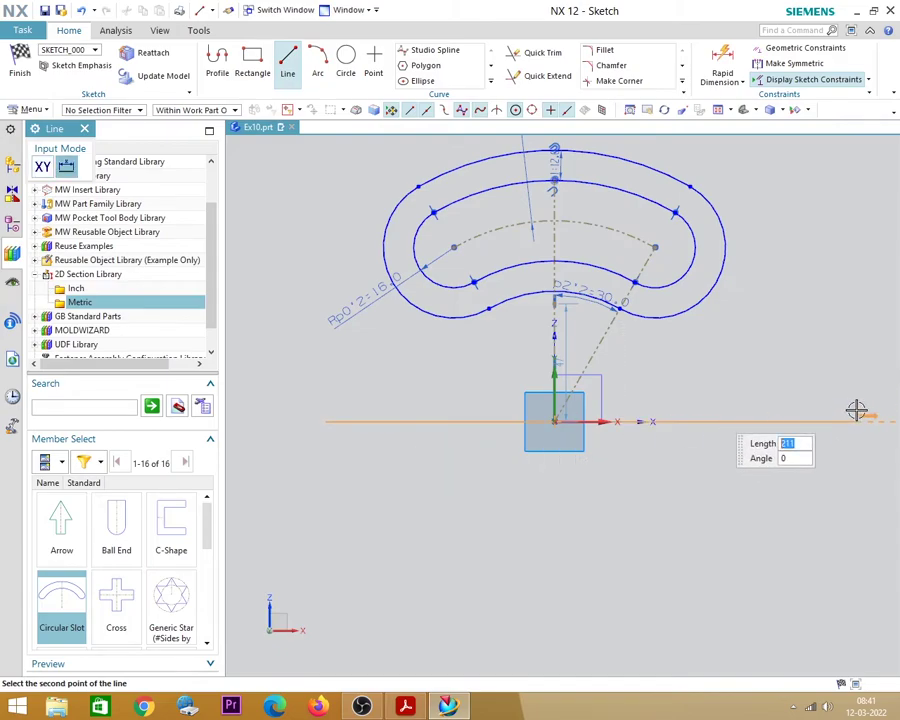
click(836, 340)
key(Escape)
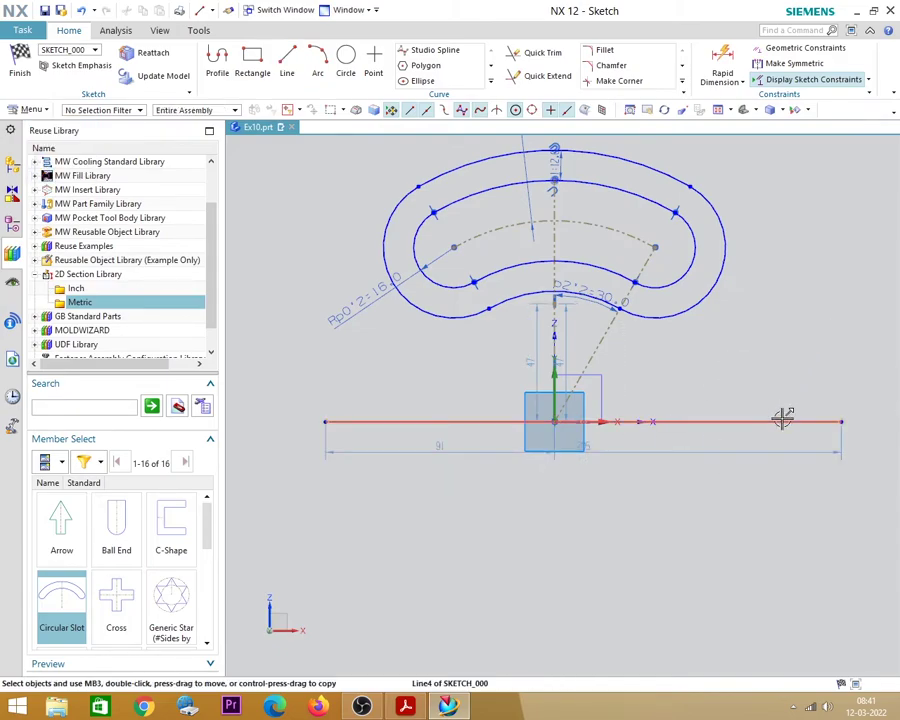
click(782, 421)
click(706, 373)
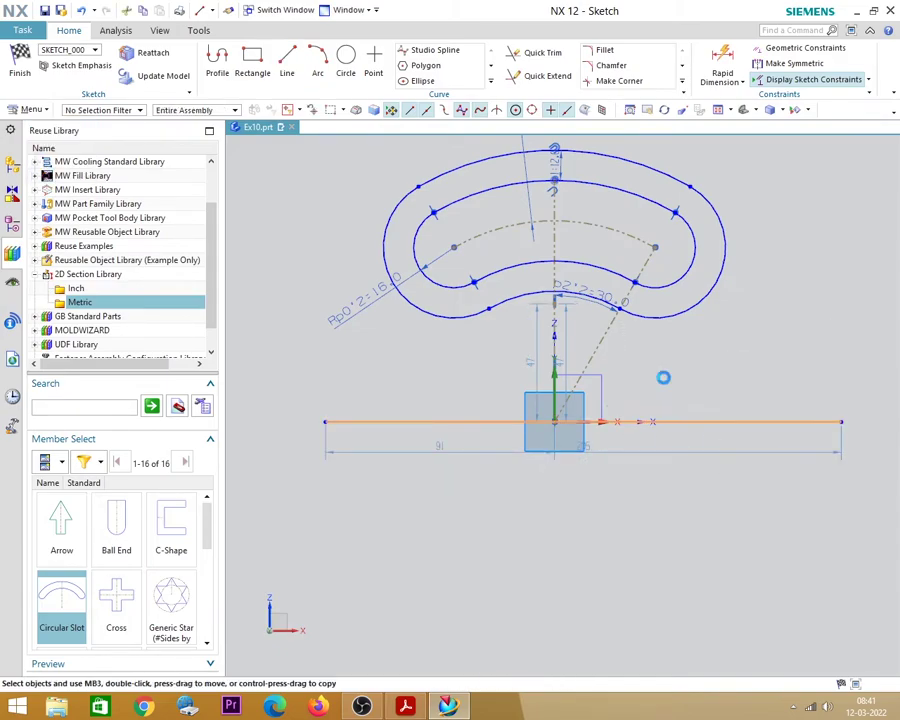
- Draw a circle centred on the origin, about 95 mm in diameter, just below the offset slot outline
scroll(669, 504, down, 1)
click(346, 62)
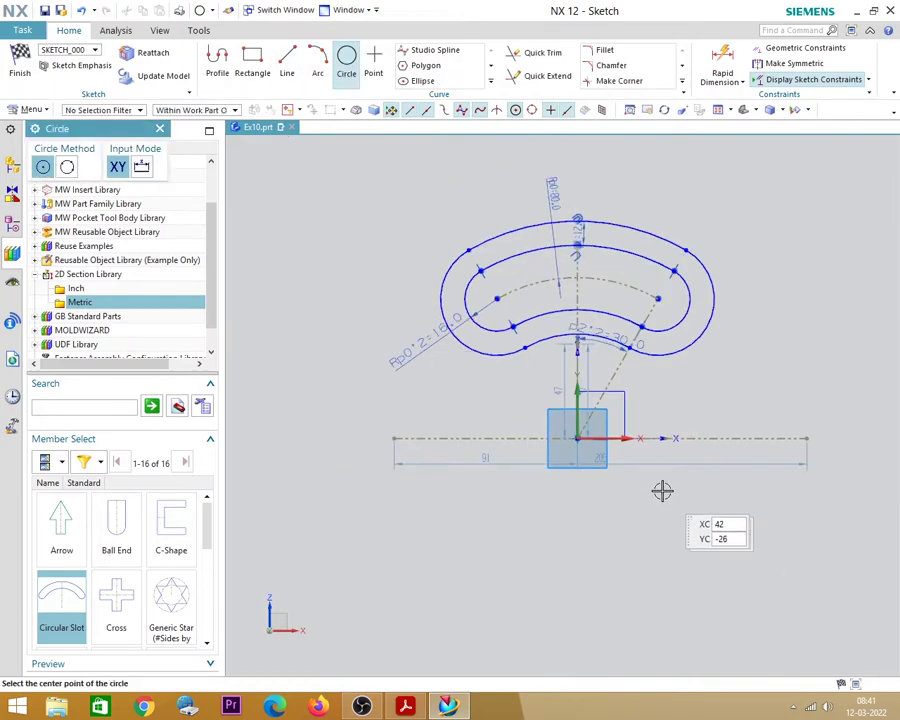
click(577, 438)
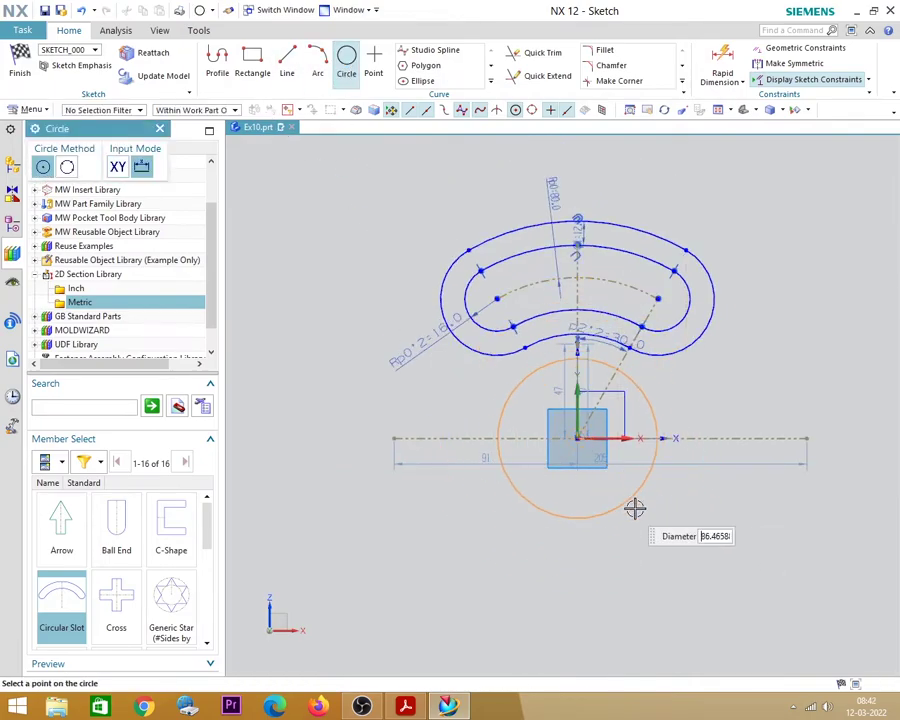
click(639, 508)
- Check the central body's radius in drawing 10 and set the origin circle's diameter to 90 mm
click(405, 707)
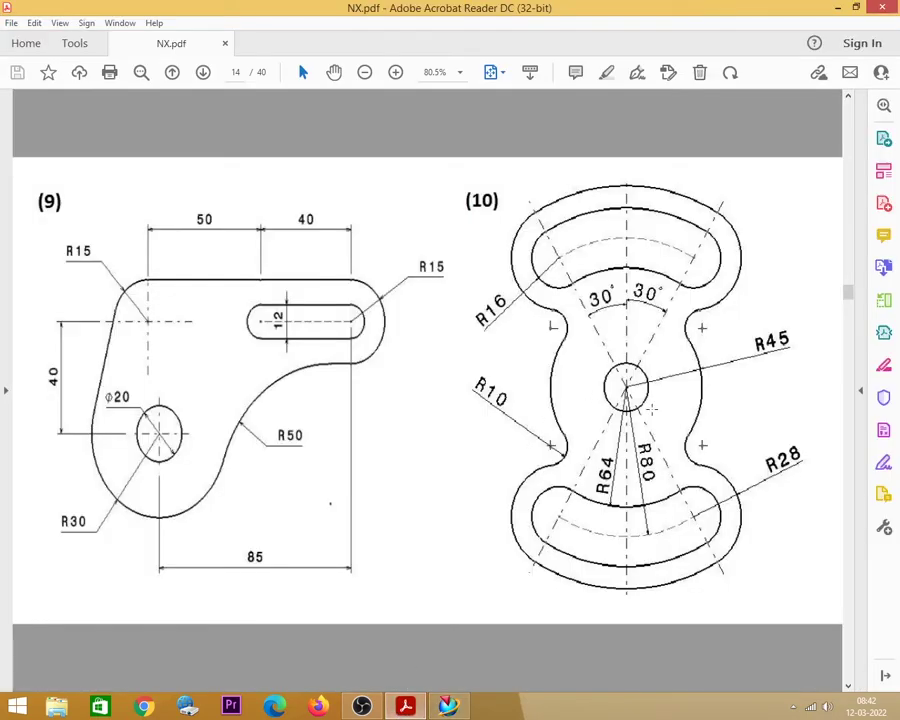
click(838, 8)
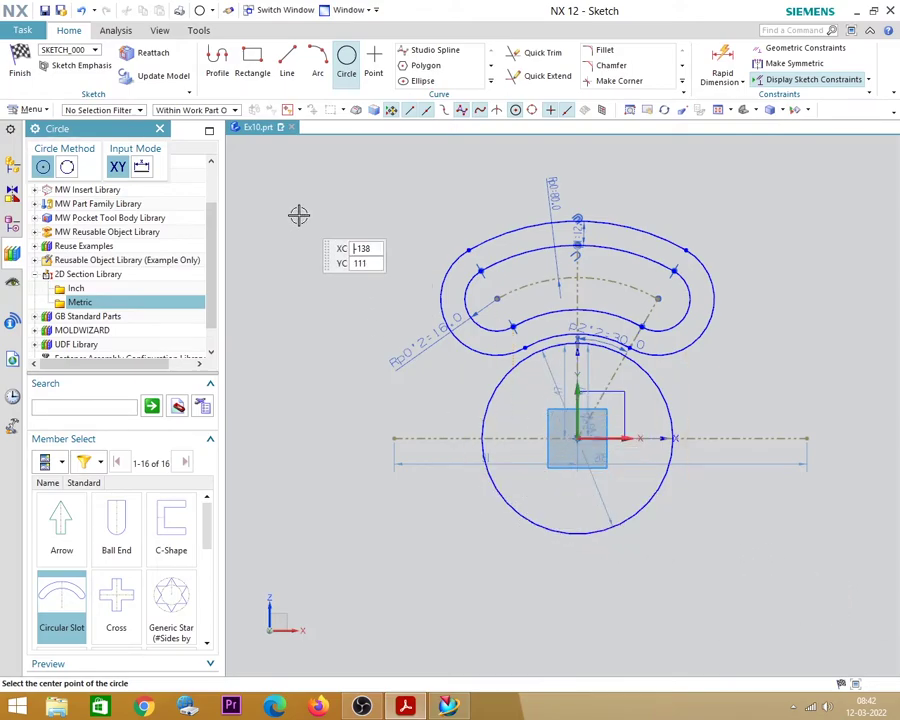
click(160, 130)
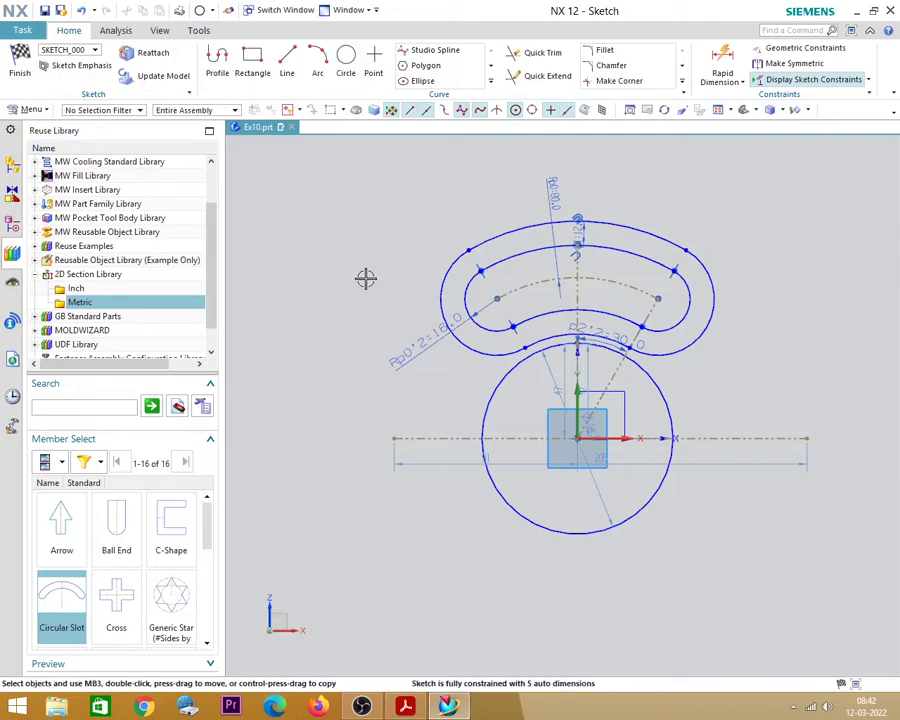
drag(559, 382, 739, 386)
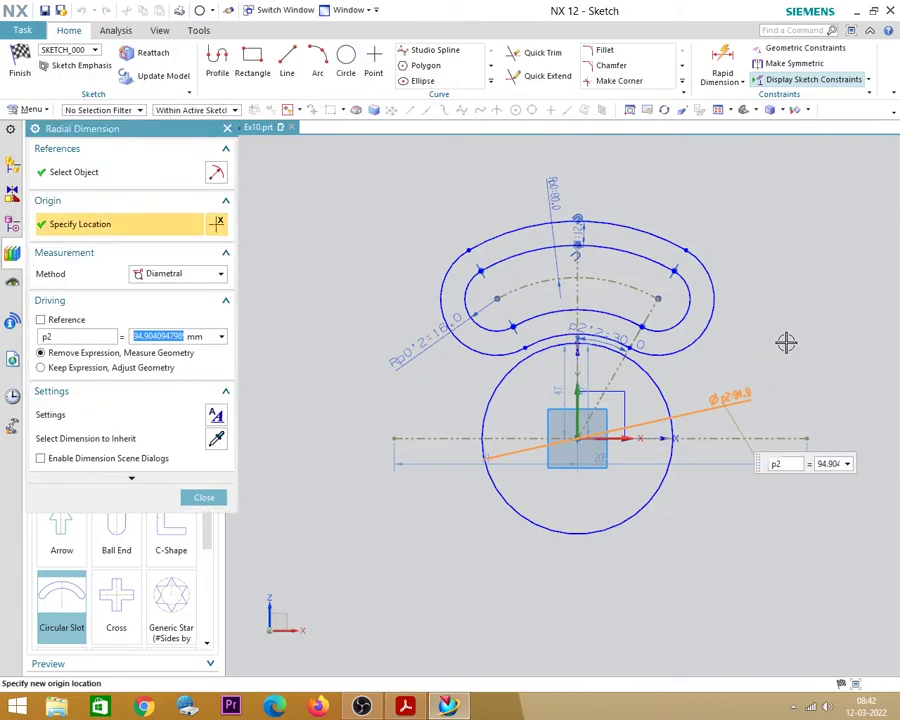
text(90)
key(Return)
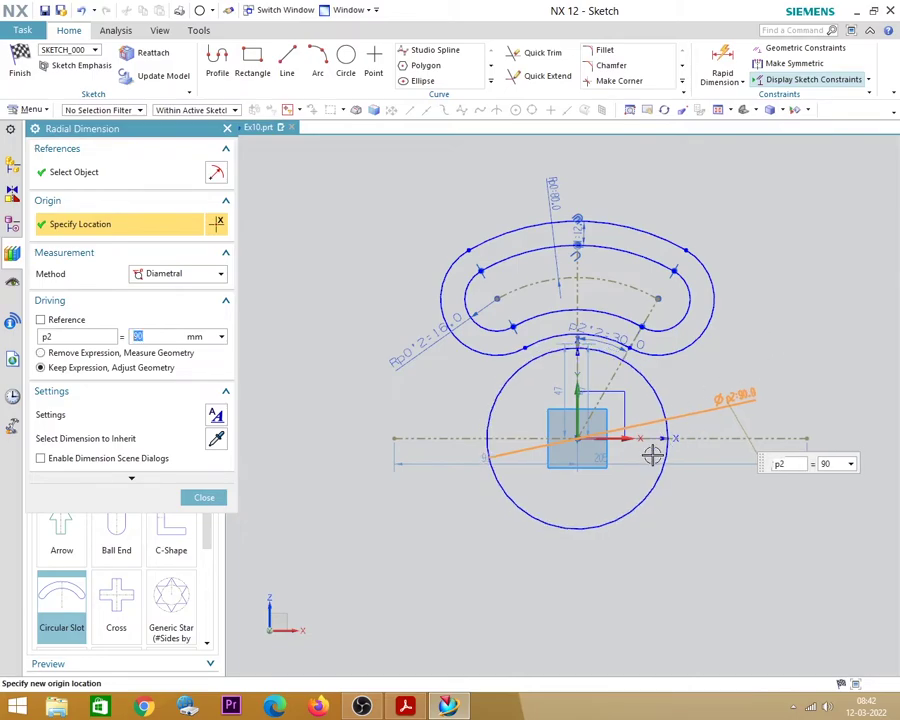
- Review the central profile in drawing 10 and reposition the circle's diameter dimension clear of the geometry
scroll(561, 388, up, 2)
scroll(538, 388, down, 2)
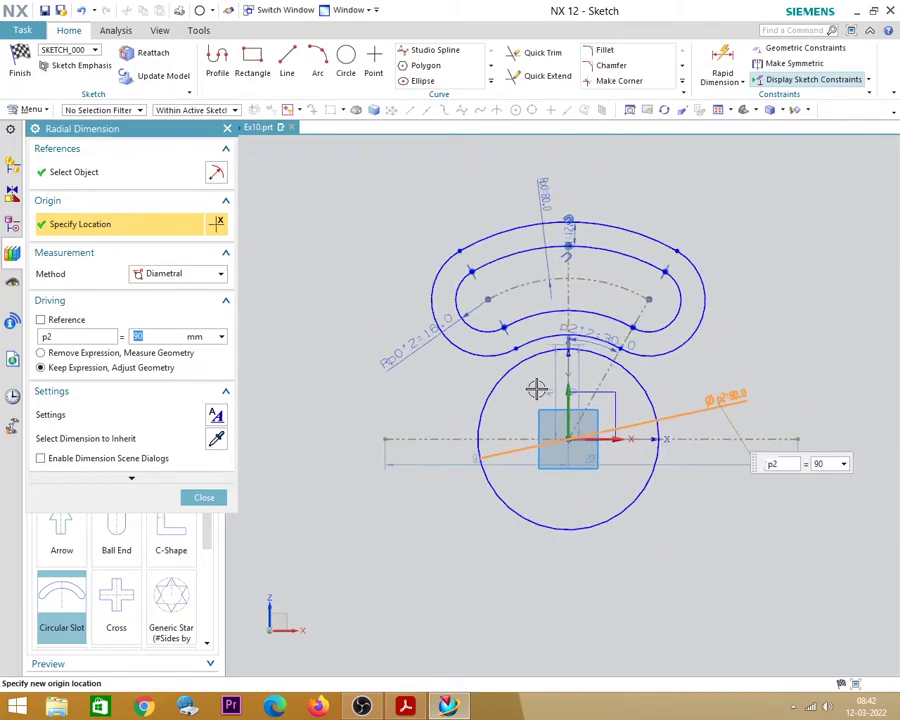
click(406, 707)
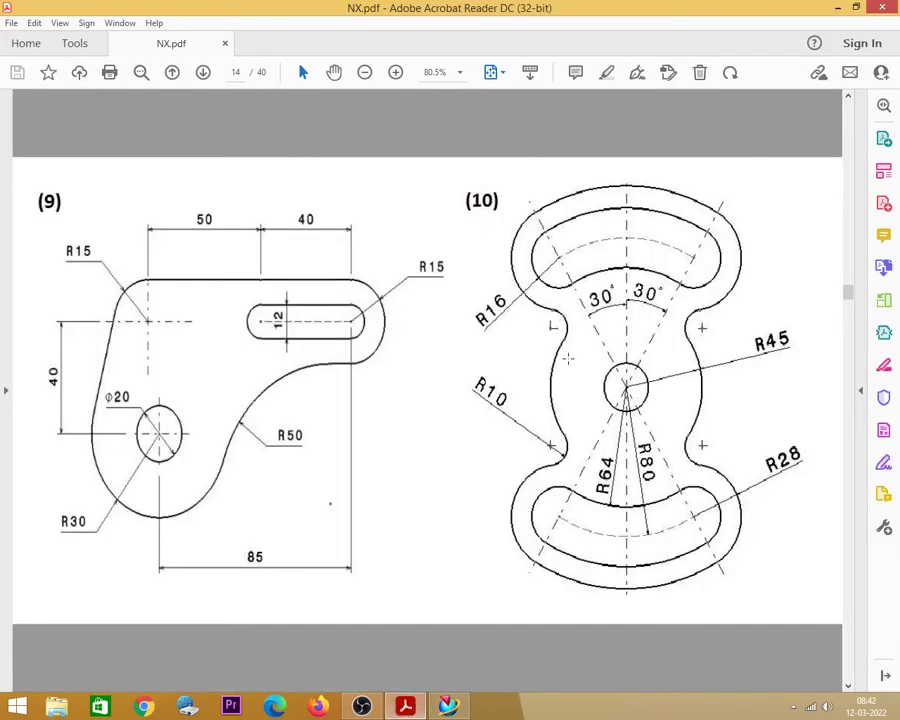
click(838, 8)
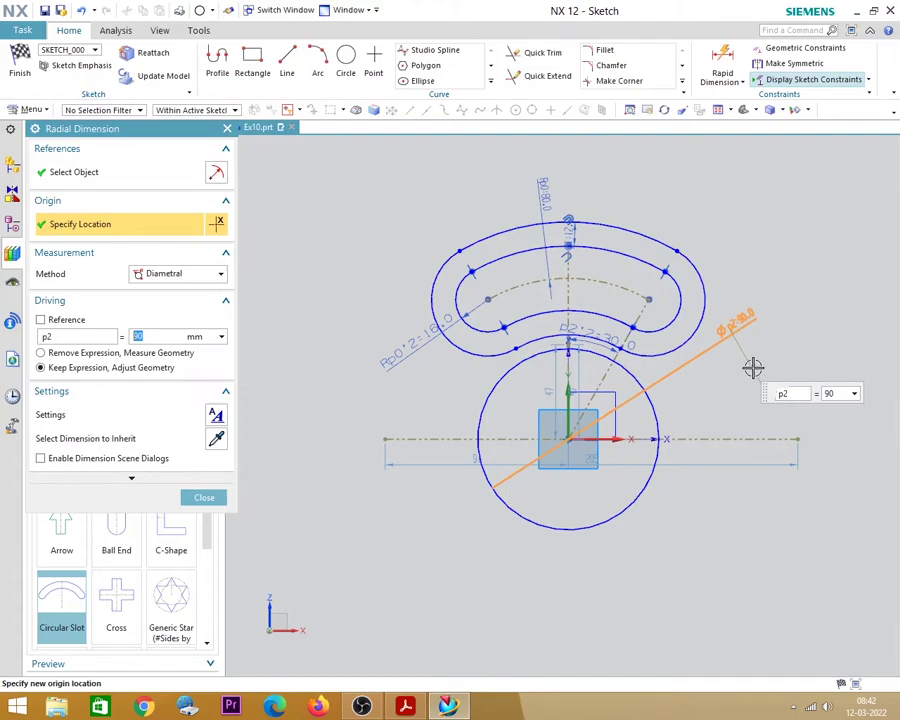
click(733, 403)
scroll(493, 390, up, 3)
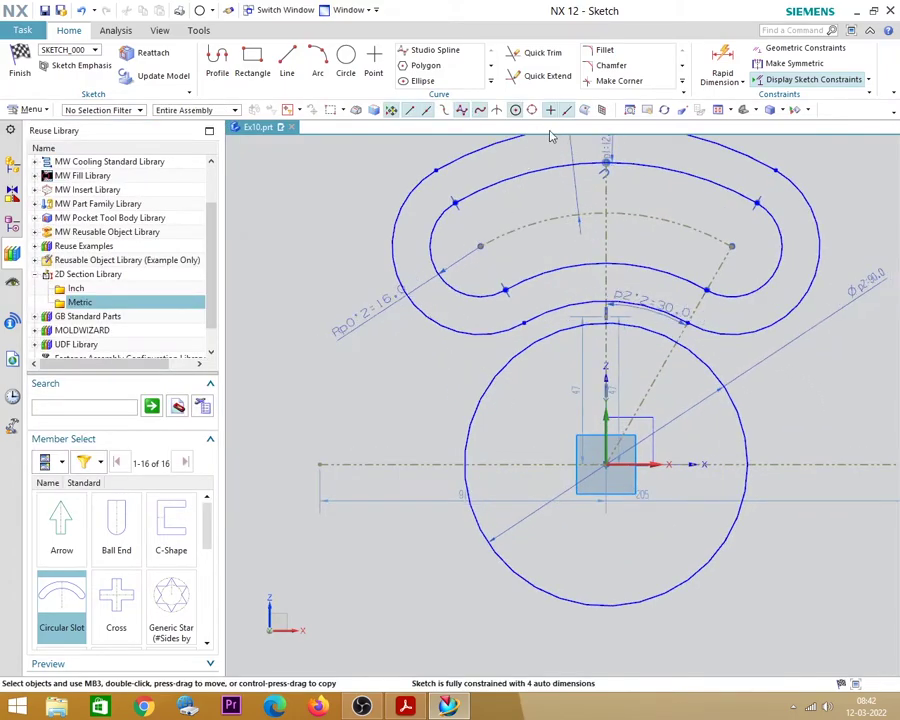
click(605, 52)
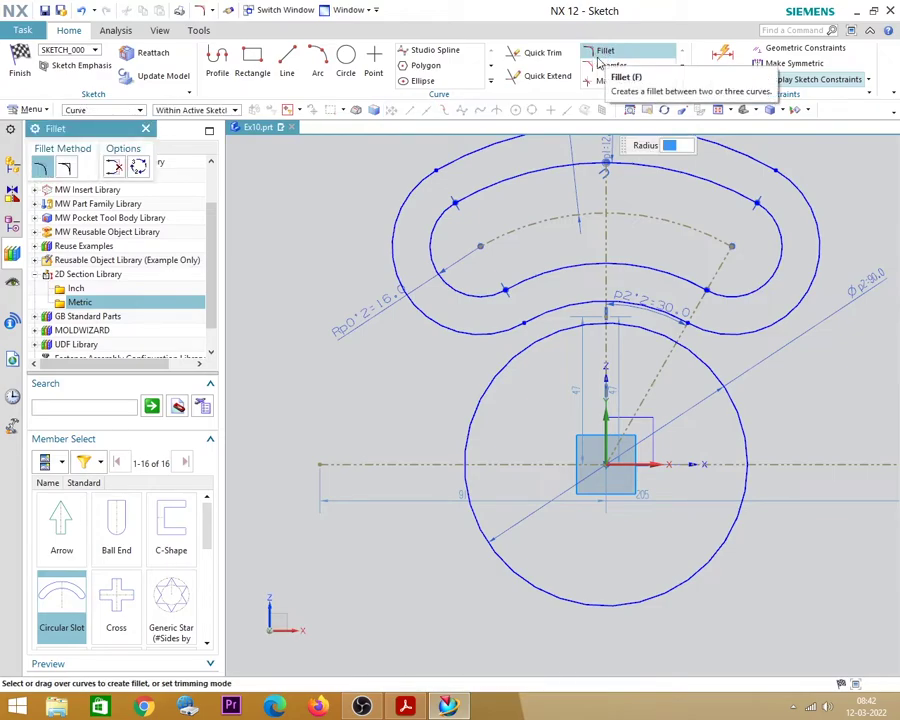
scroll(566, 312, up, 2)
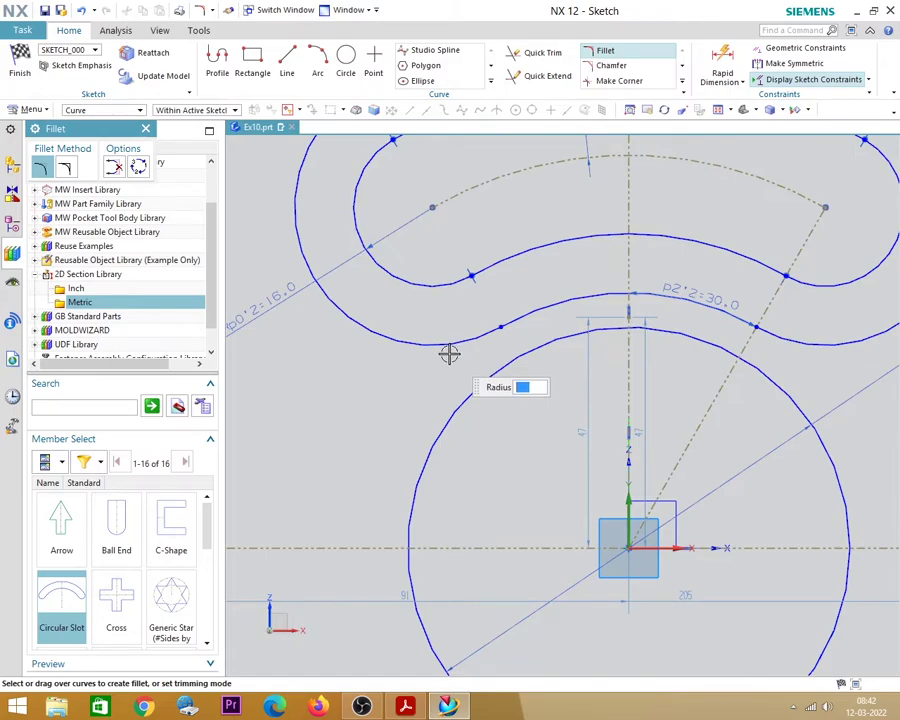
scroll(450, 352, down, 1)
scroll(458, 360, up, 1)
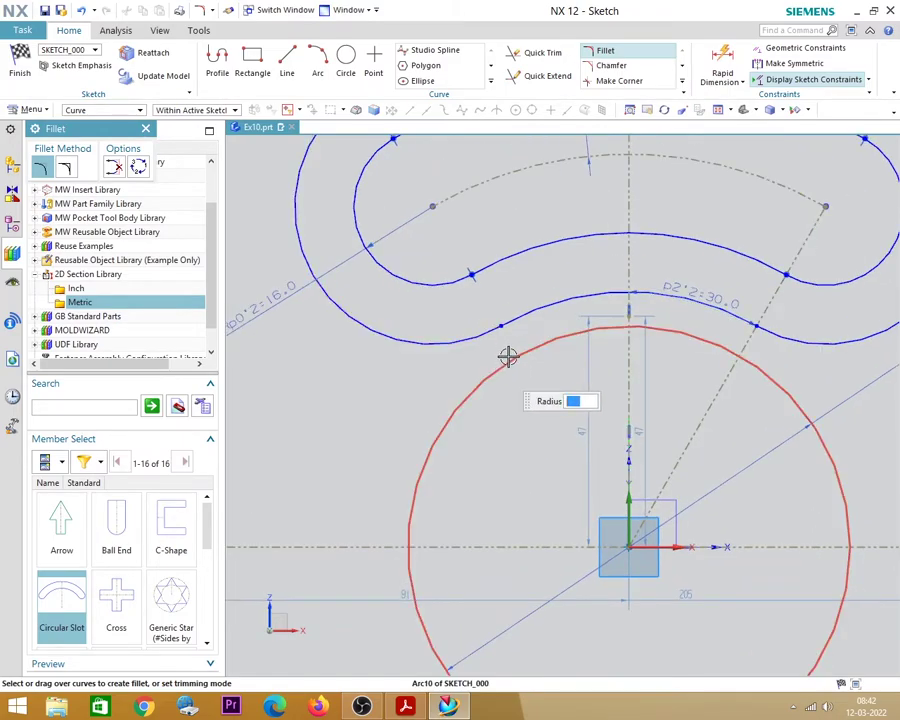
click(507, 355)
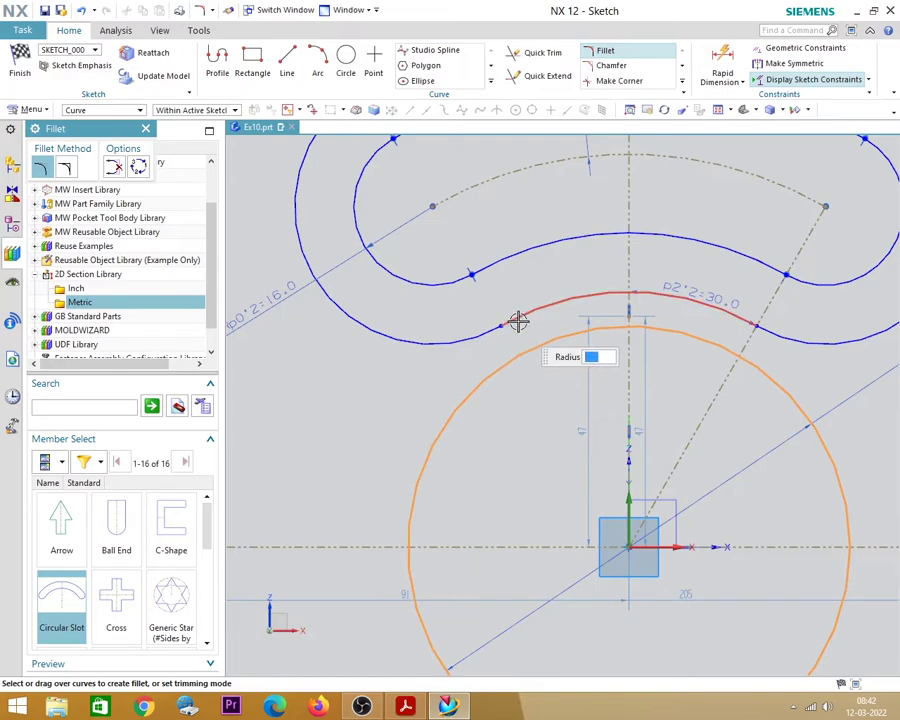
click(517, 318)
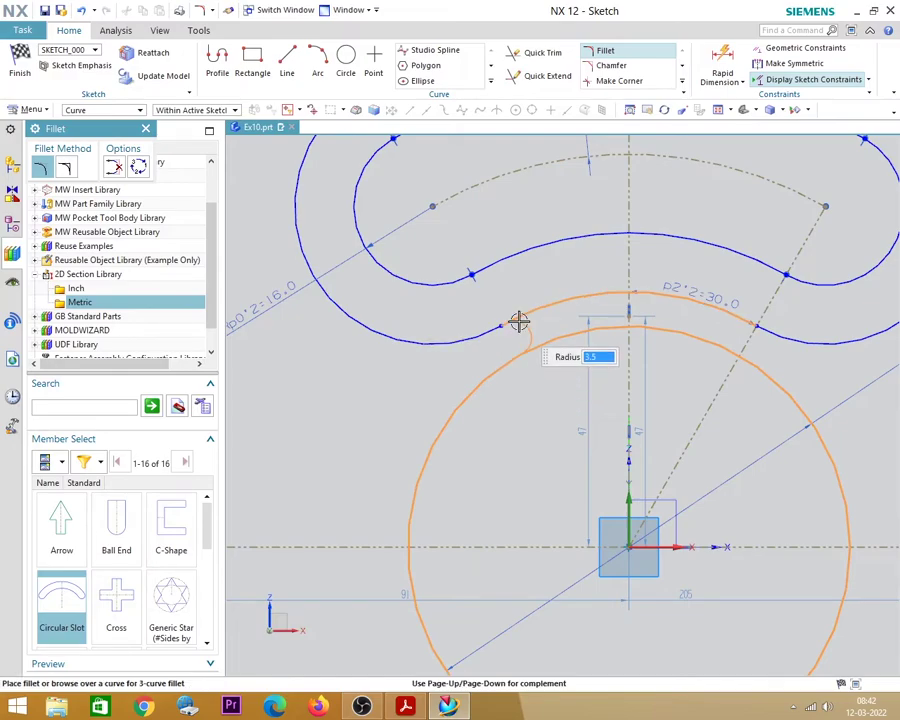
click(476, 348)
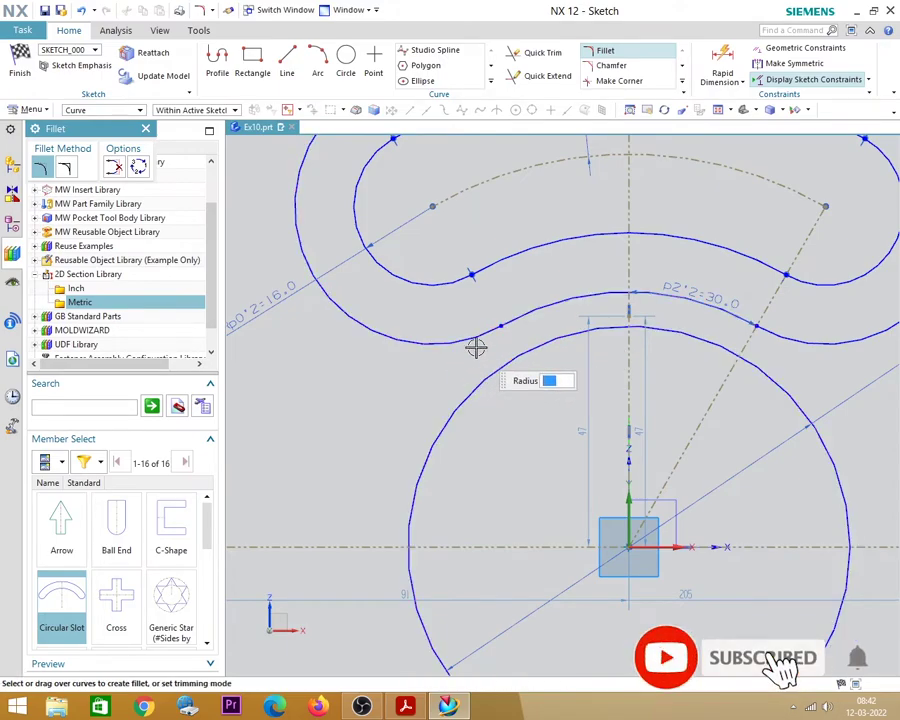
click(480, 348)
click(484, 362)
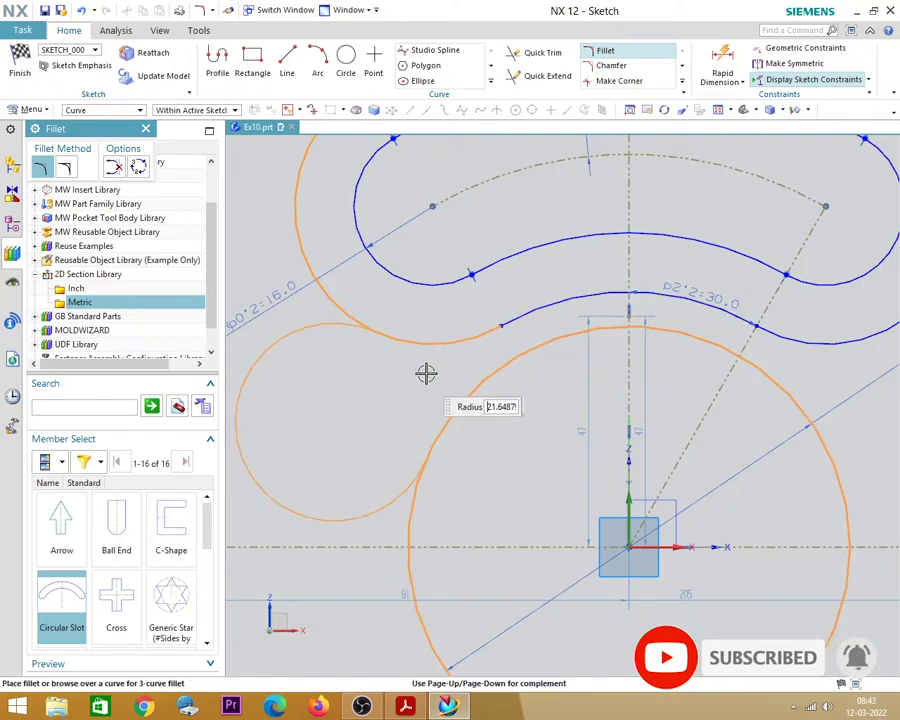
click(476, 363)
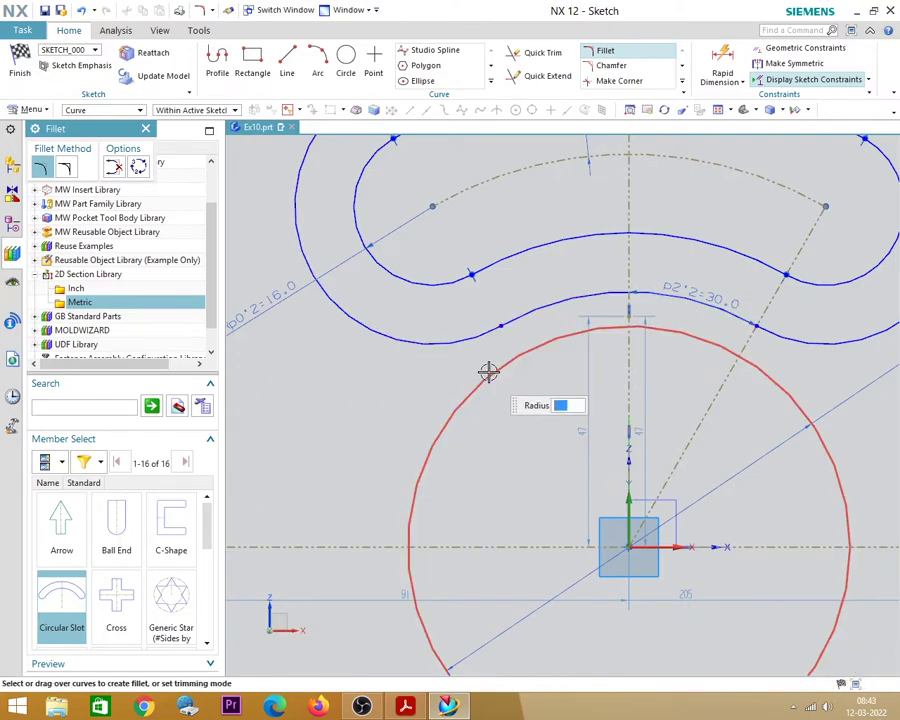
click(485, 371)
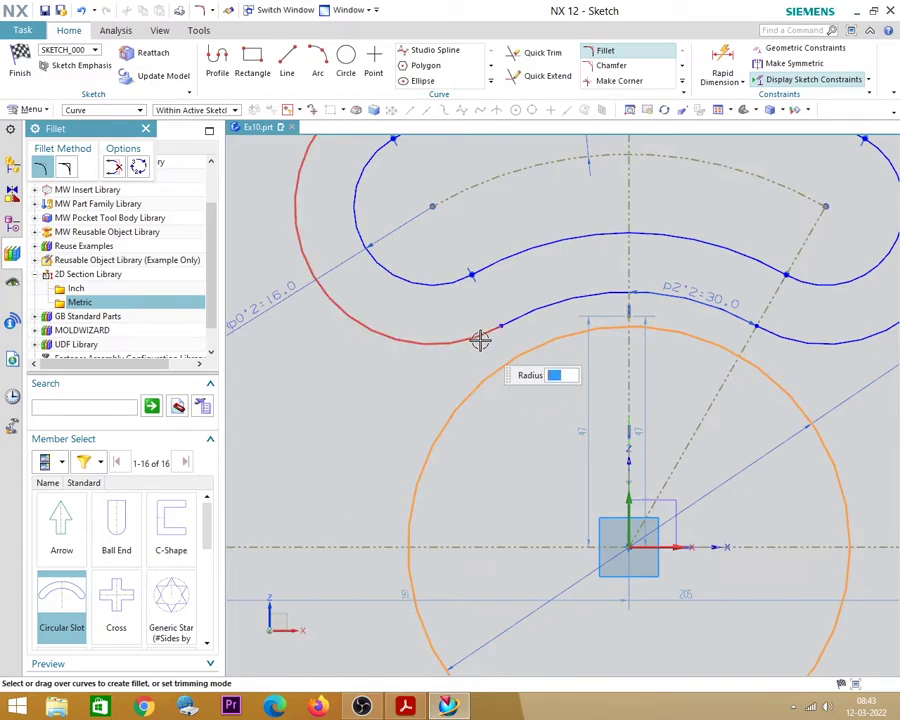
click(480, 340)
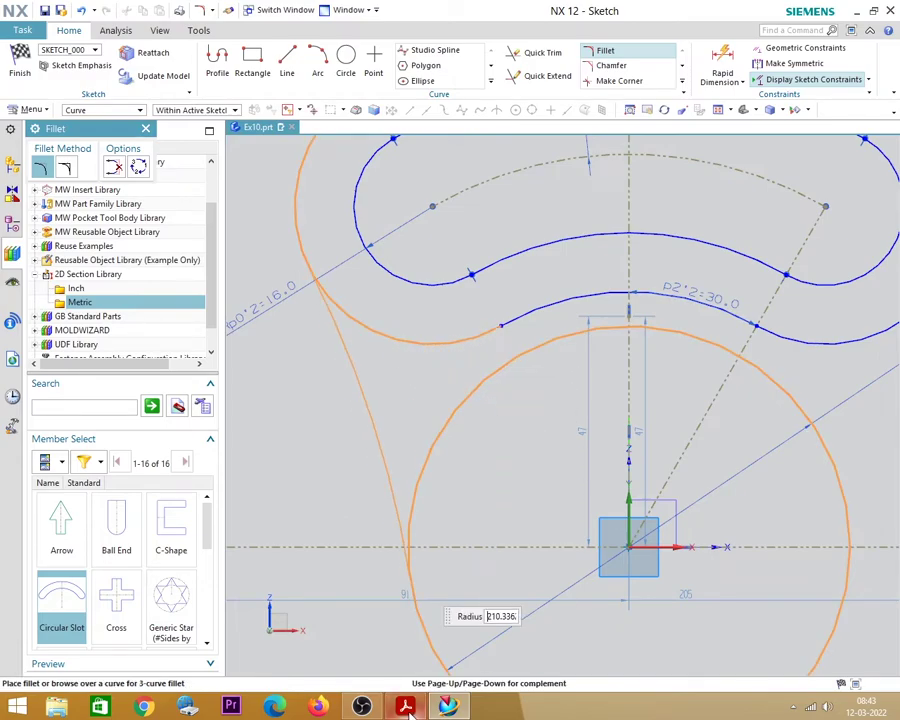
click(405, 707)
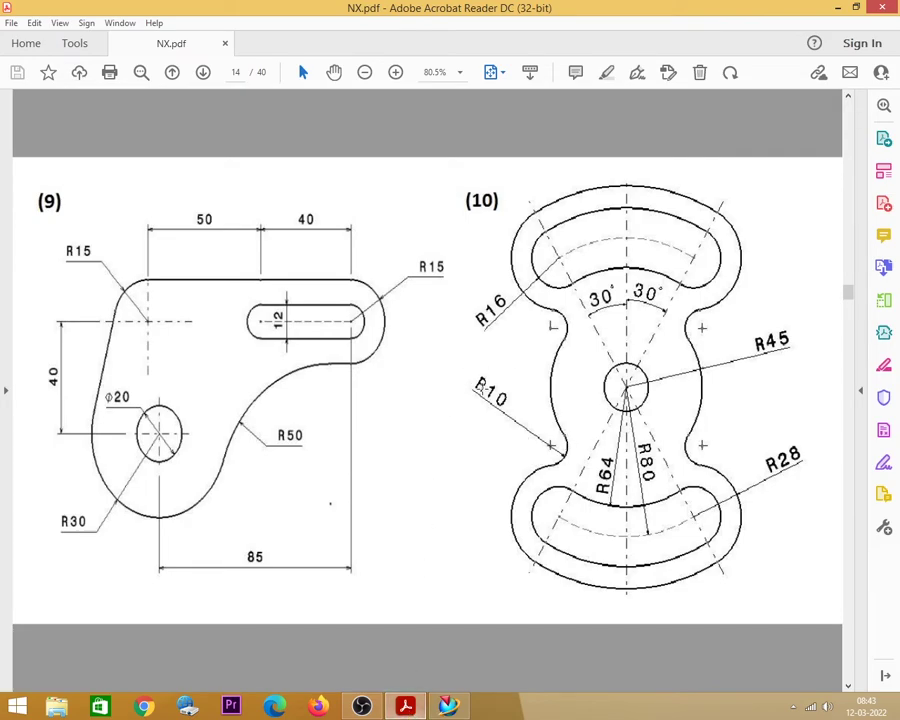
click(405, 707)
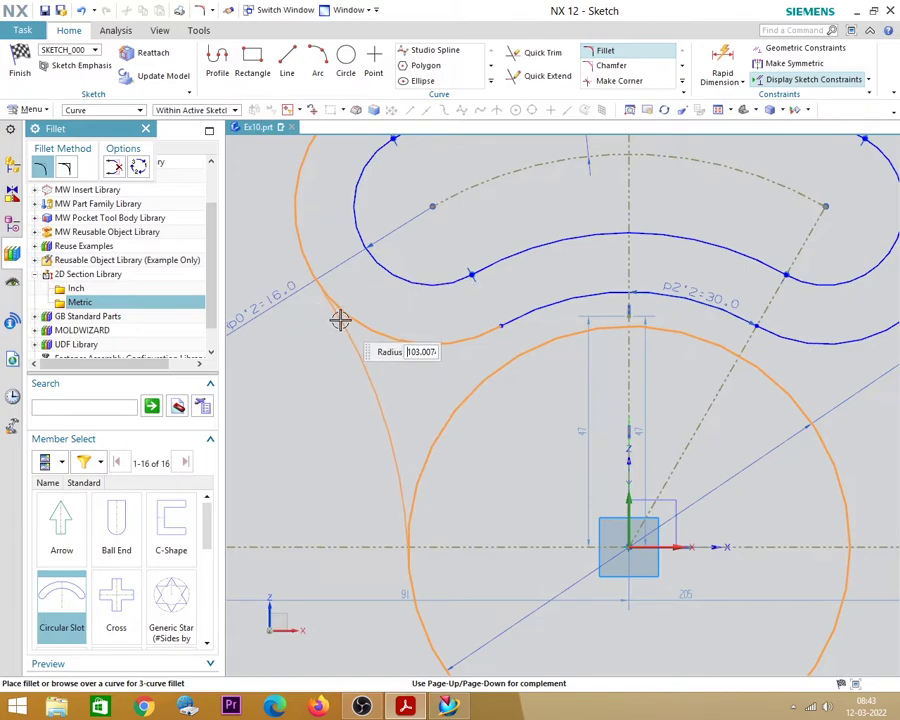
click(145, 129)
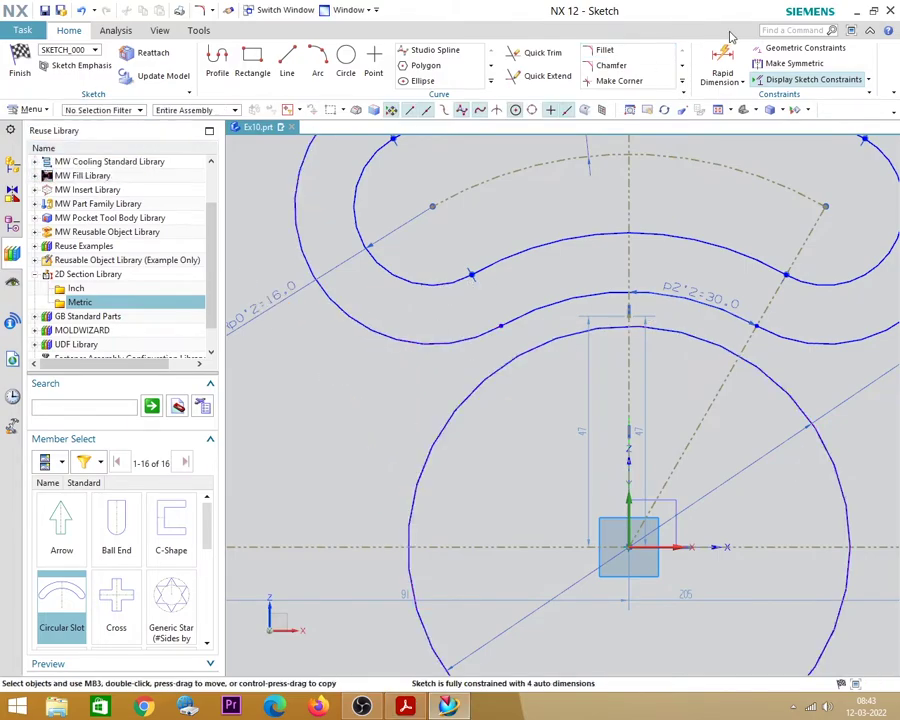
- Fillet the left junction between the offset slot outline and the 90 mm circle with a 10 mm radius
click(605, 51)
scroll(474, 354, down, 3)
click(504, 388)
click(494, 342)
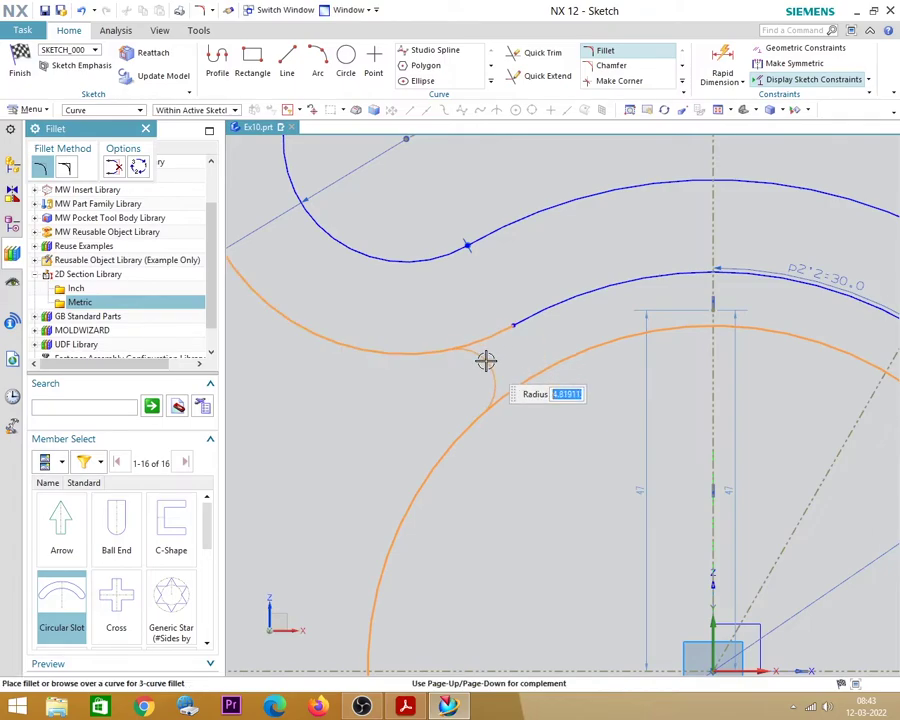
text(10)
key(Return)
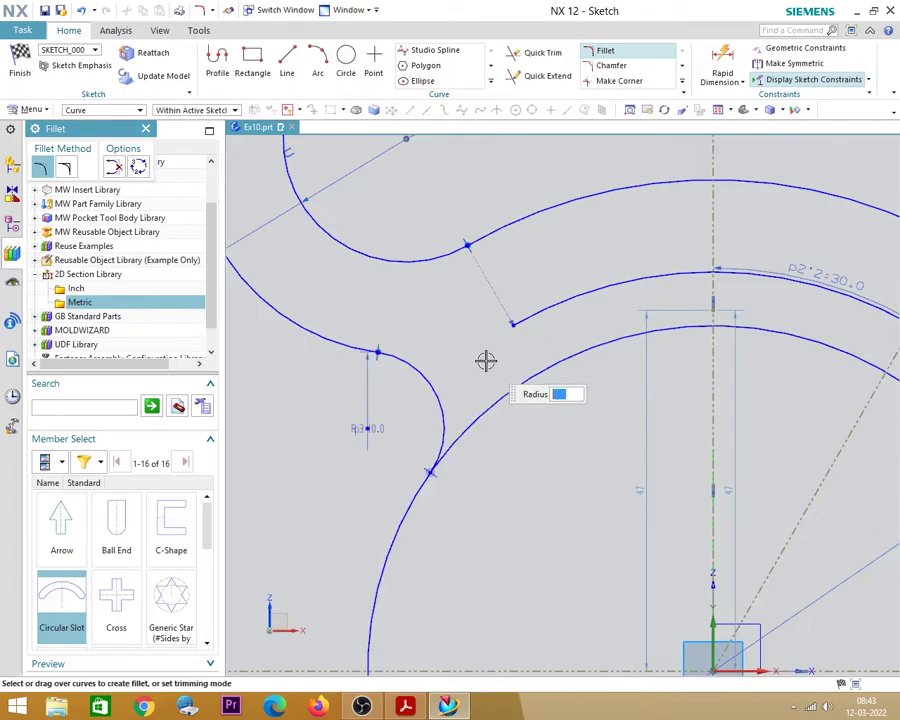
- Add a matching 10 mm fillet between the offset slot outline and the central circle on the right side
scroll(440, 330, up, 4)
scroll(600, 350, down, 2)
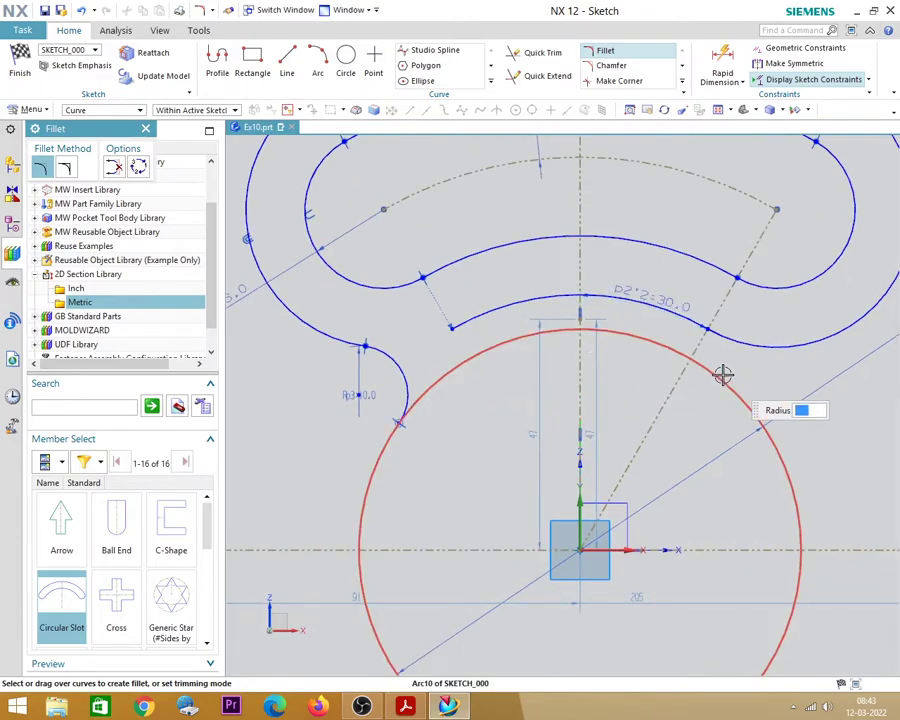
click(743, 348)
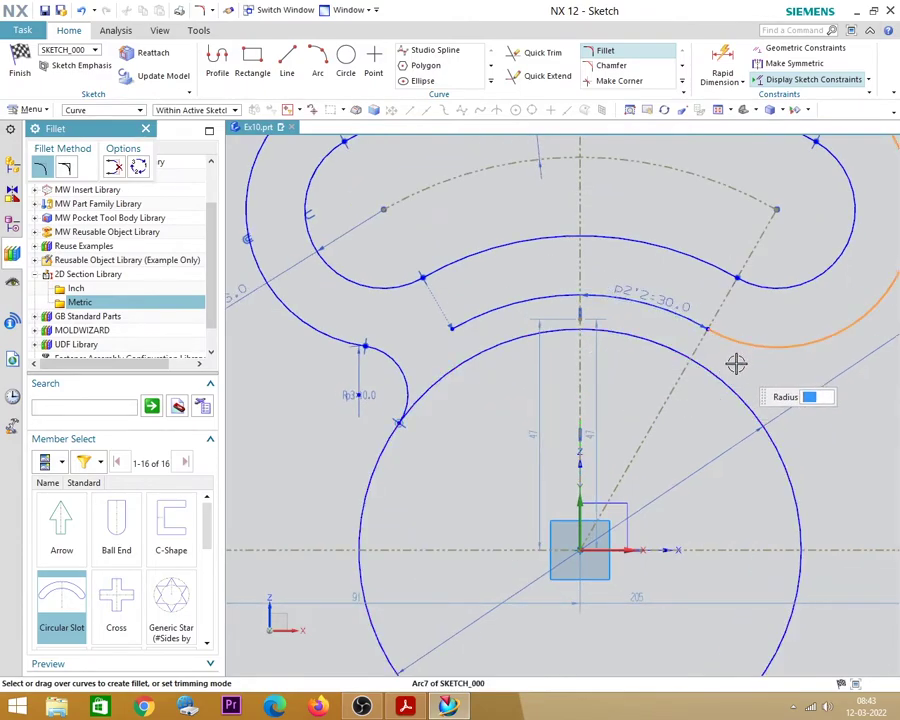
click(730, 362)
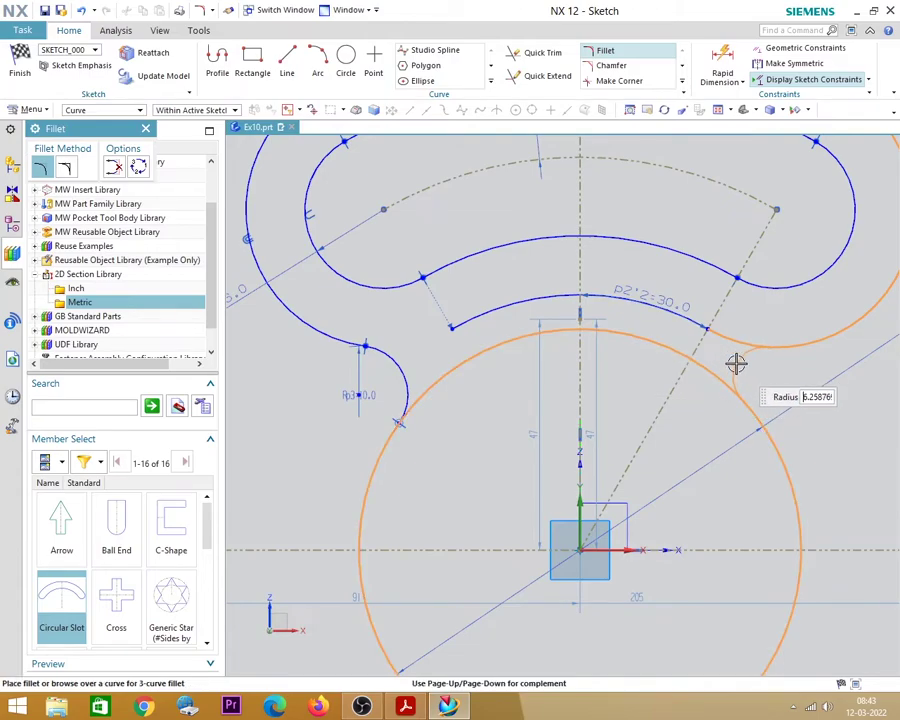
click(739, 364)
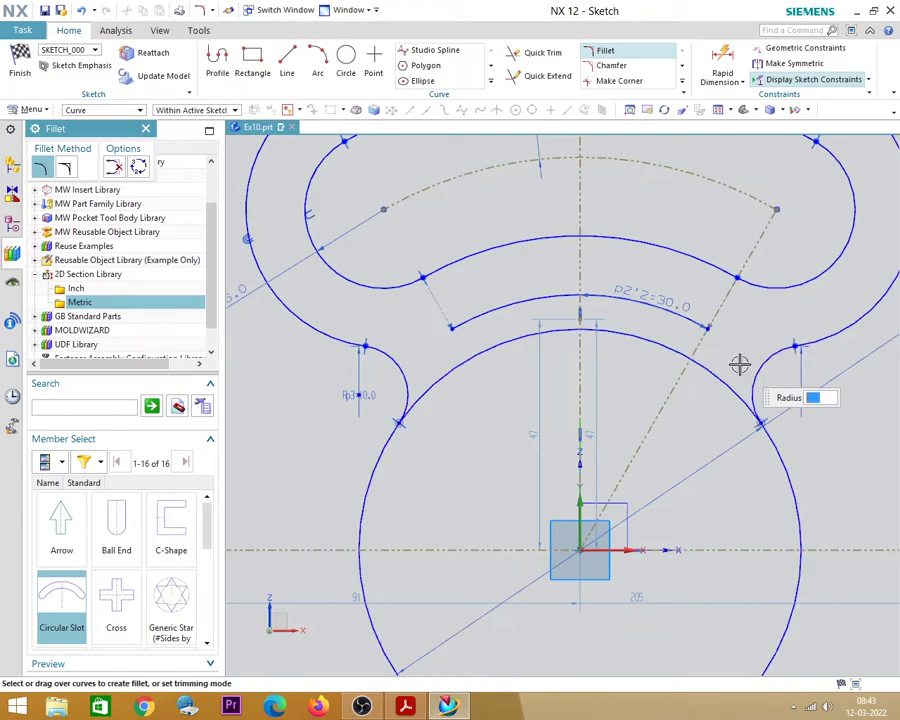
scroll(685, 358, down, 2)
scroll(560, 370, down, 2)
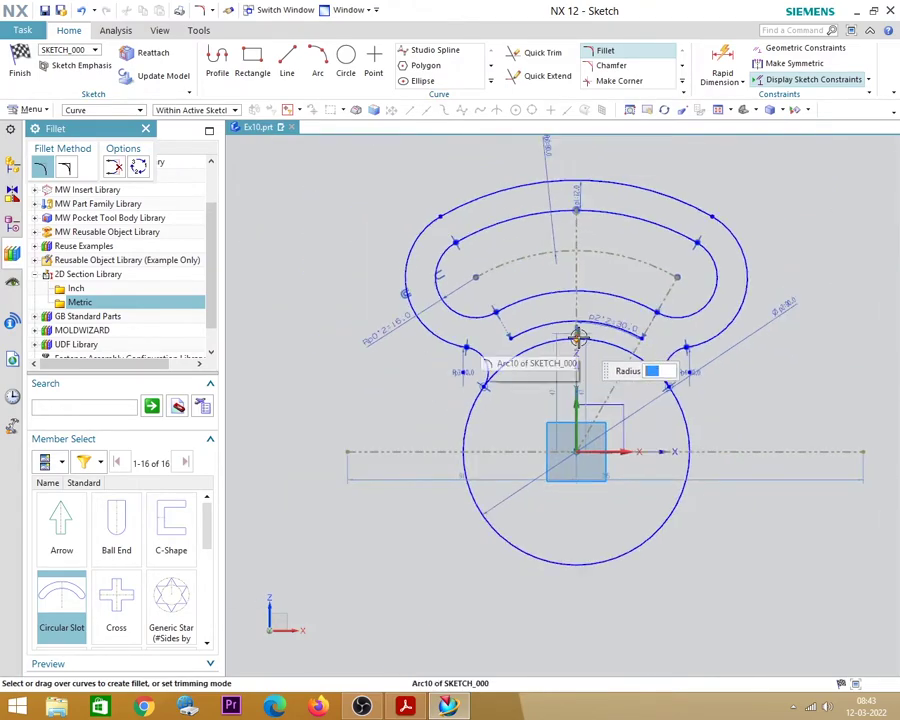
key(Escape)
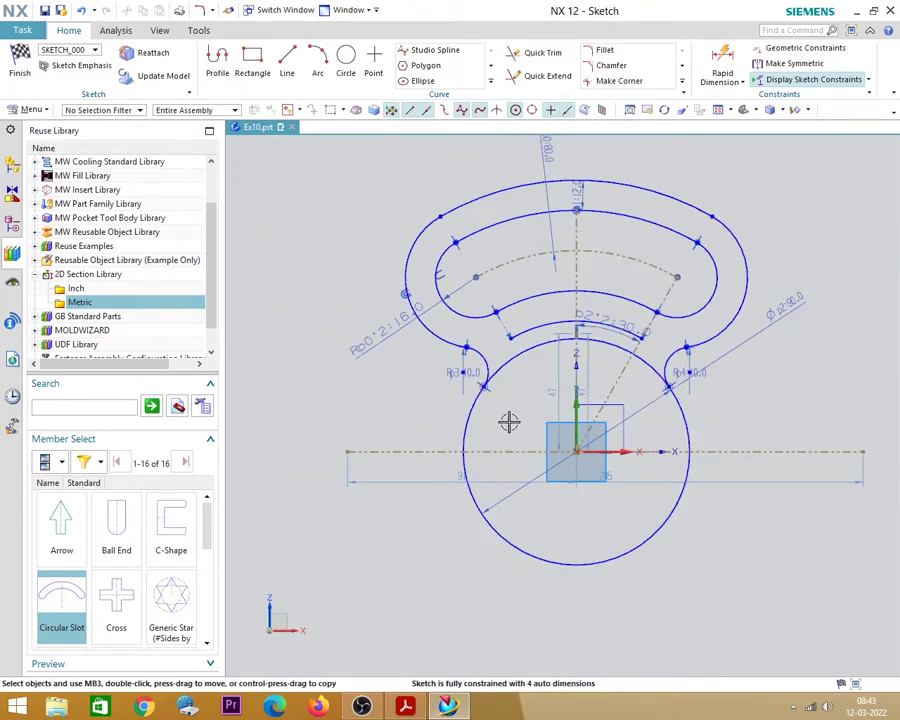
- Delete the offset outline's leftover lower arc between the slot and the central circle
scroll(618, 382, up, 1)
scroll(526, 414, down, 2)
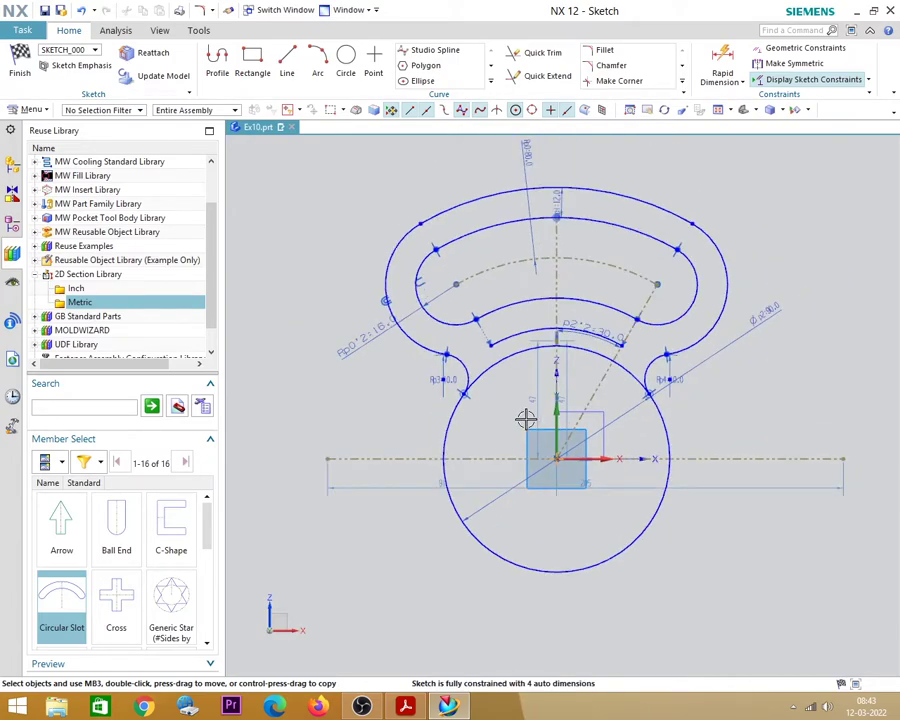
scroll(548, 350, up, 2)
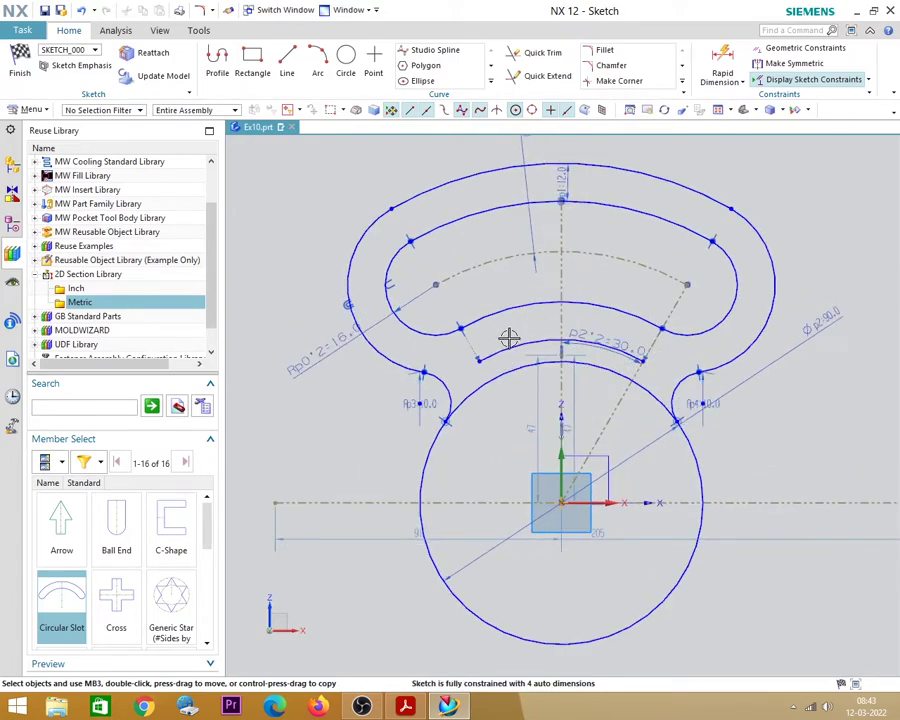
click(508, 338)
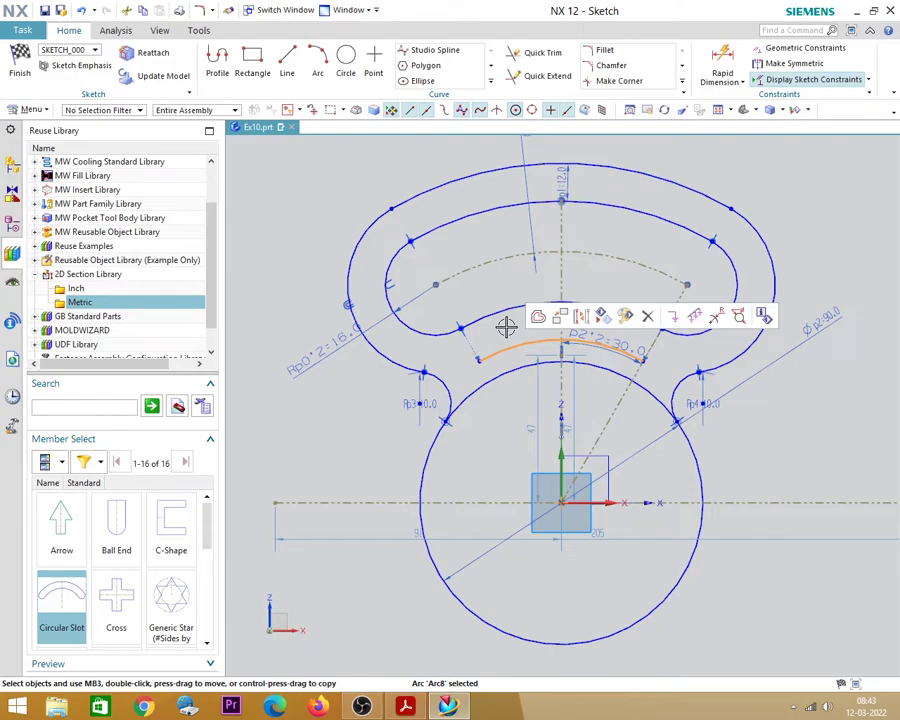
key(Delete)
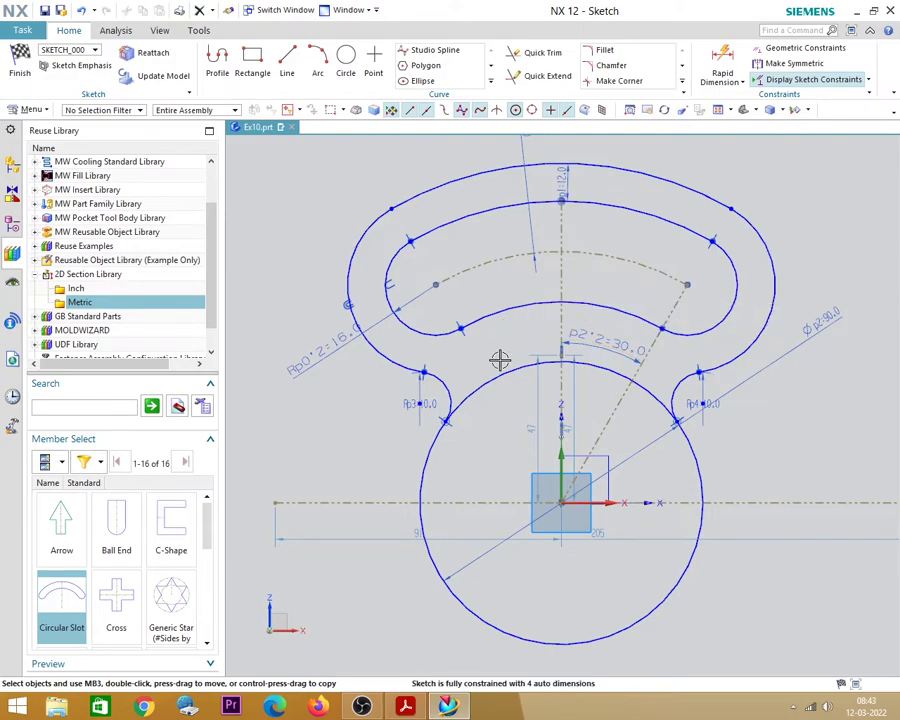
- Trim away the central circle's arc between the two fillets and its half below the horizontal reference line, checking against drawing 10
click(532, 55)
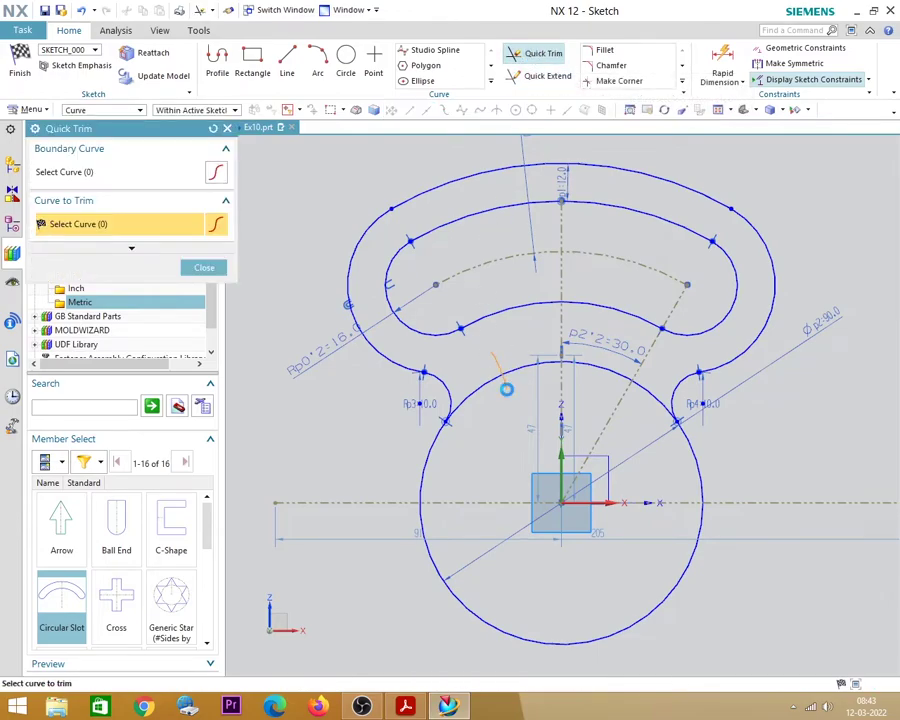
click(612, 372)
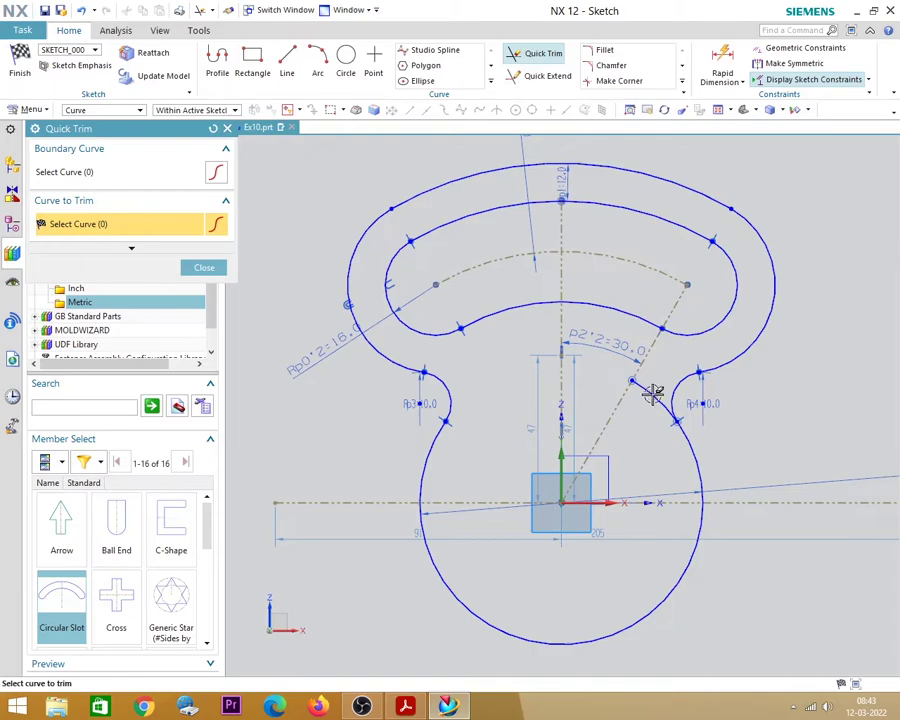
scroll(532, 285, down, 1)
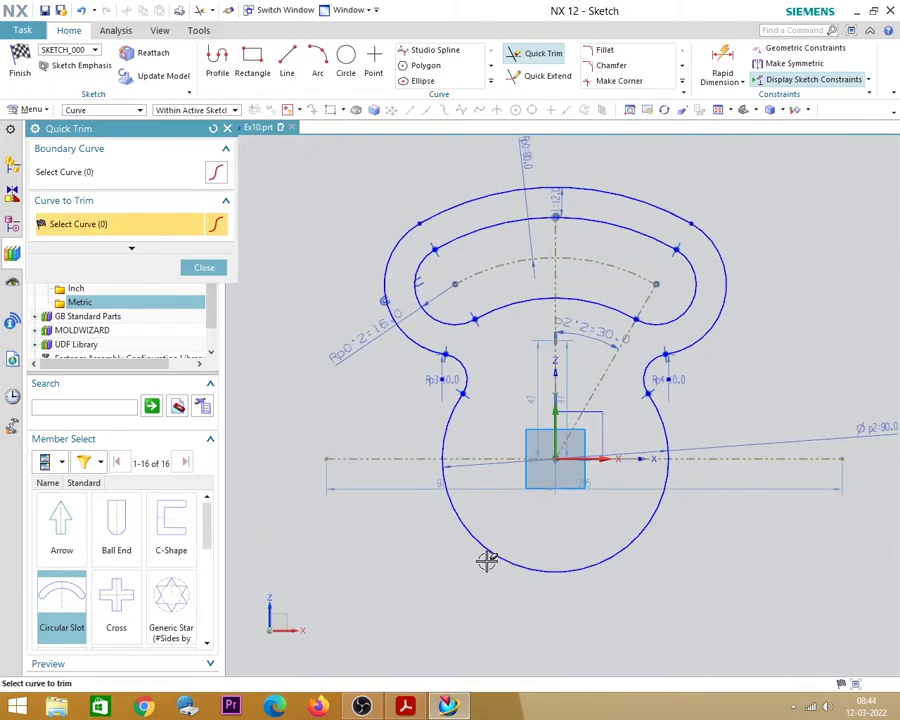
click(533, 533)
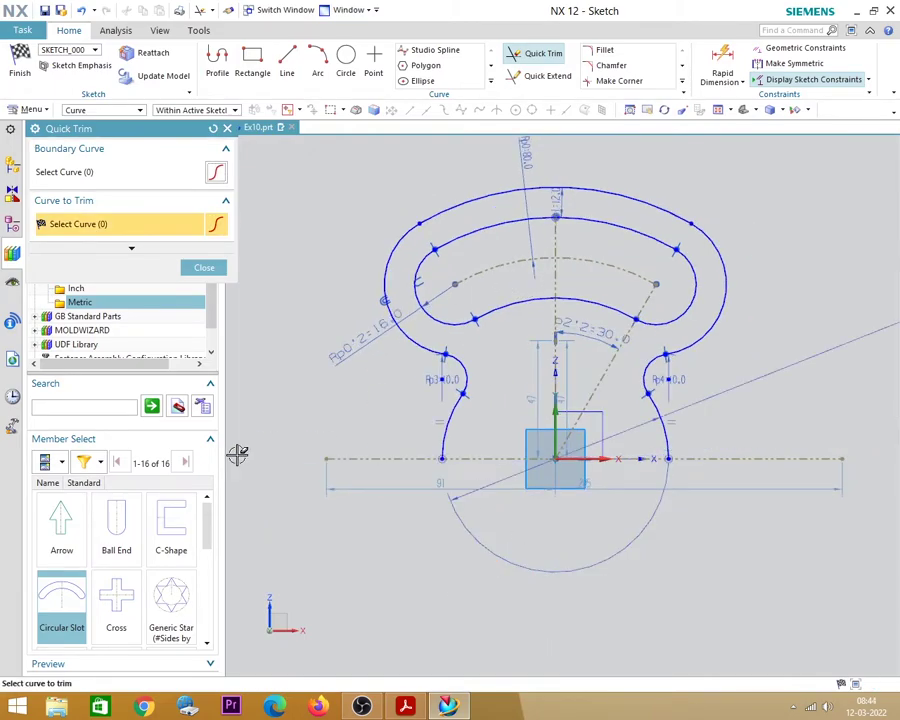
key(alt+Tab)
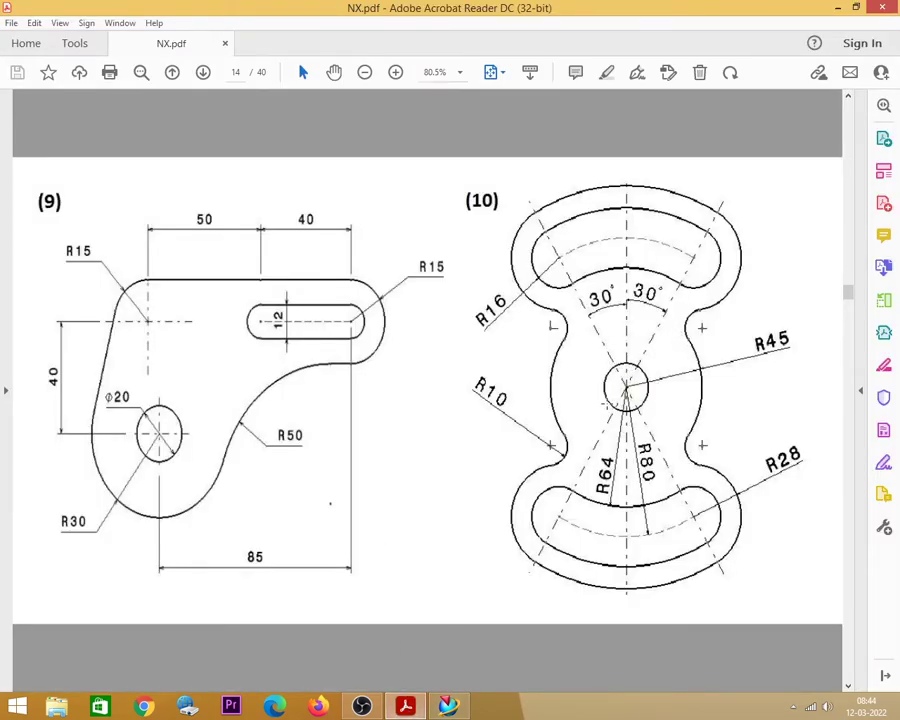
key(alt+Tab)
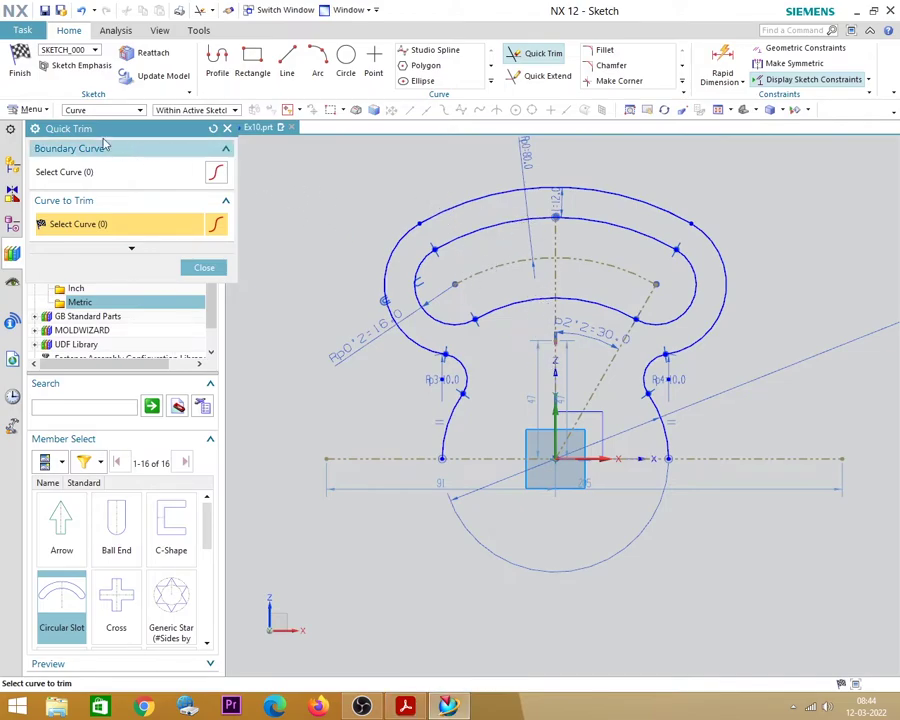
click(227, 128)
- Mirror the upper slot profile with its reference curves about the horizontal reference line
scroll(489, 303, down, 2)
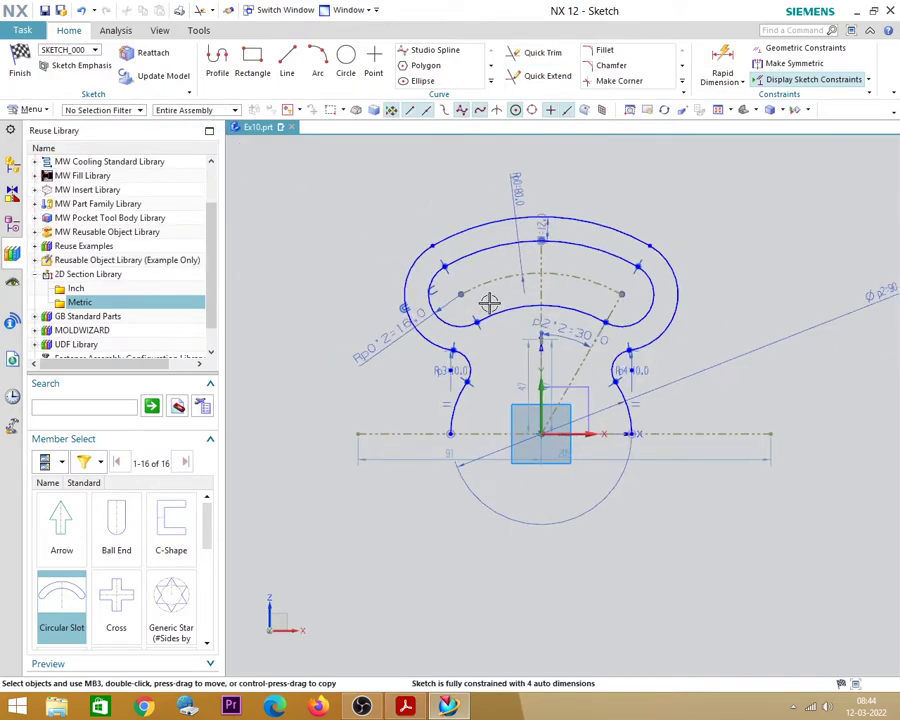
scroll(489, 303, up, 1)
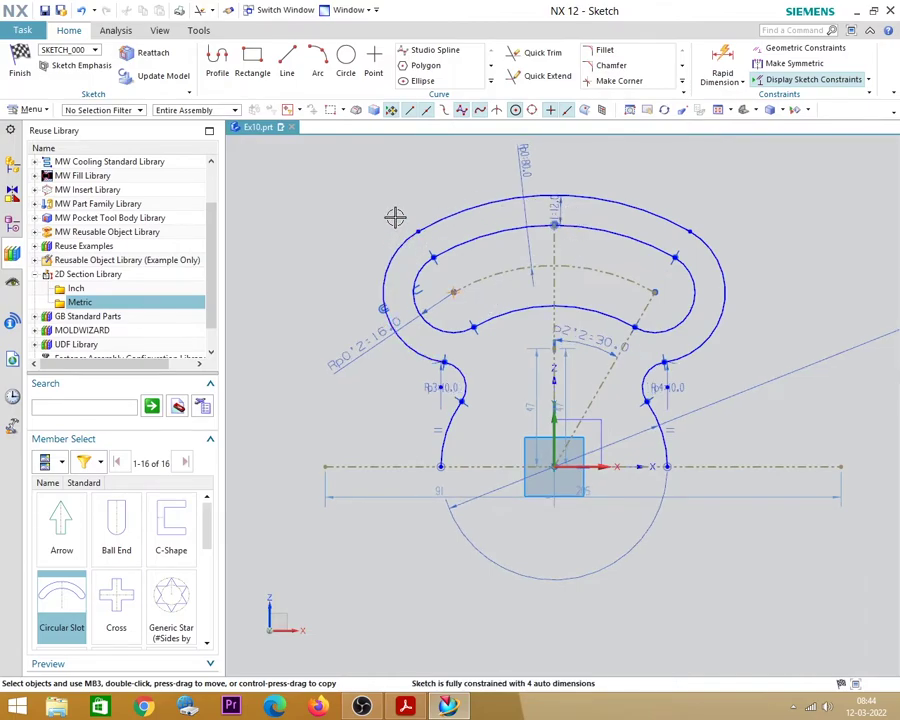
click(491, 83)
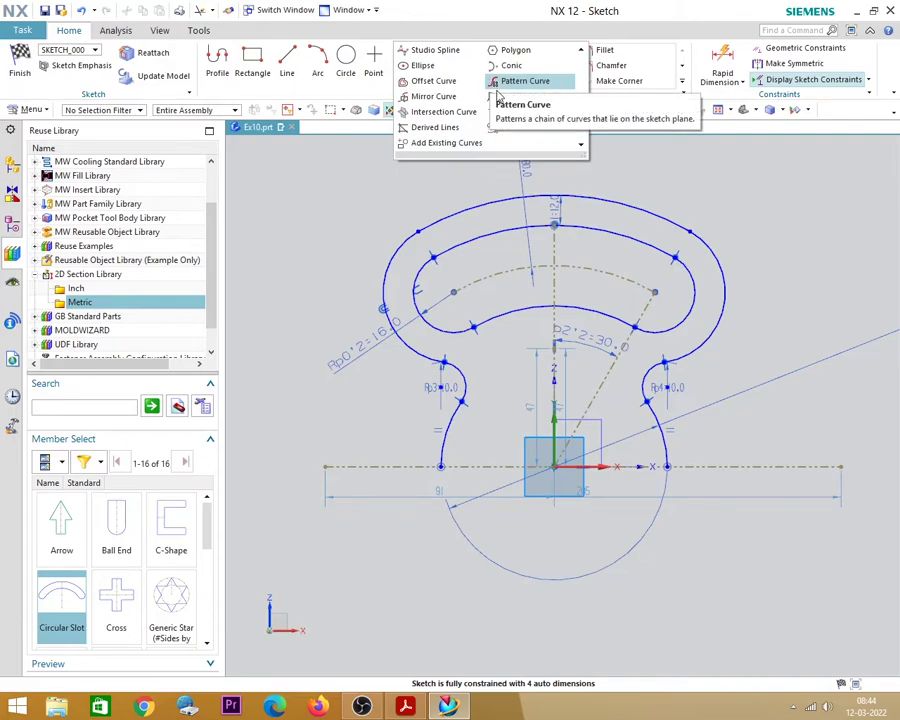
click(430, 96)
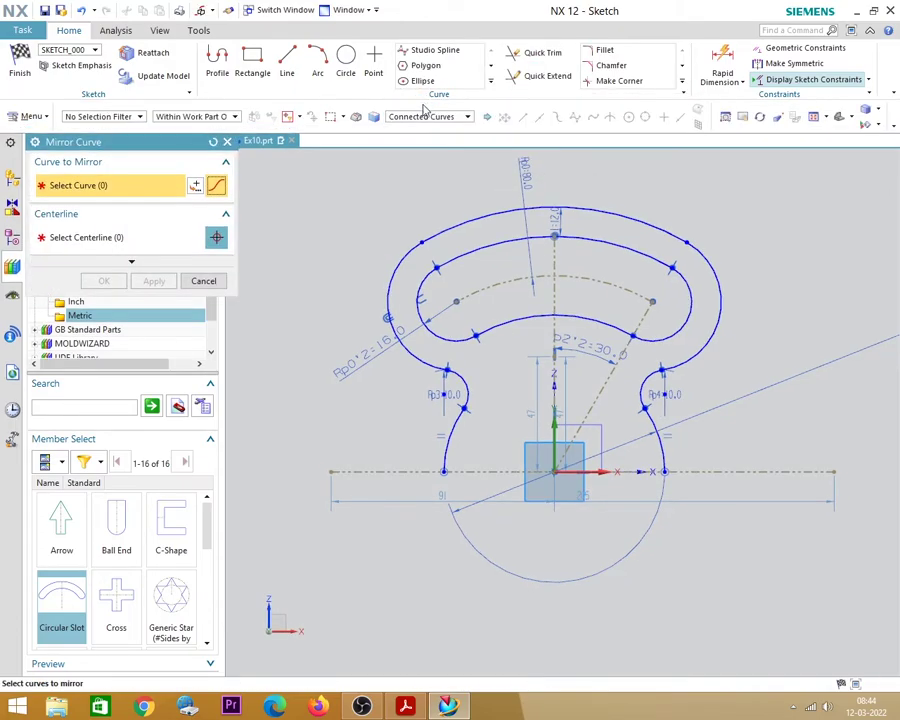
mouse_move(350, 194)
mouse_down()
mouse_move(661, 470)
mouse_move(748, 535)
mouse_up()
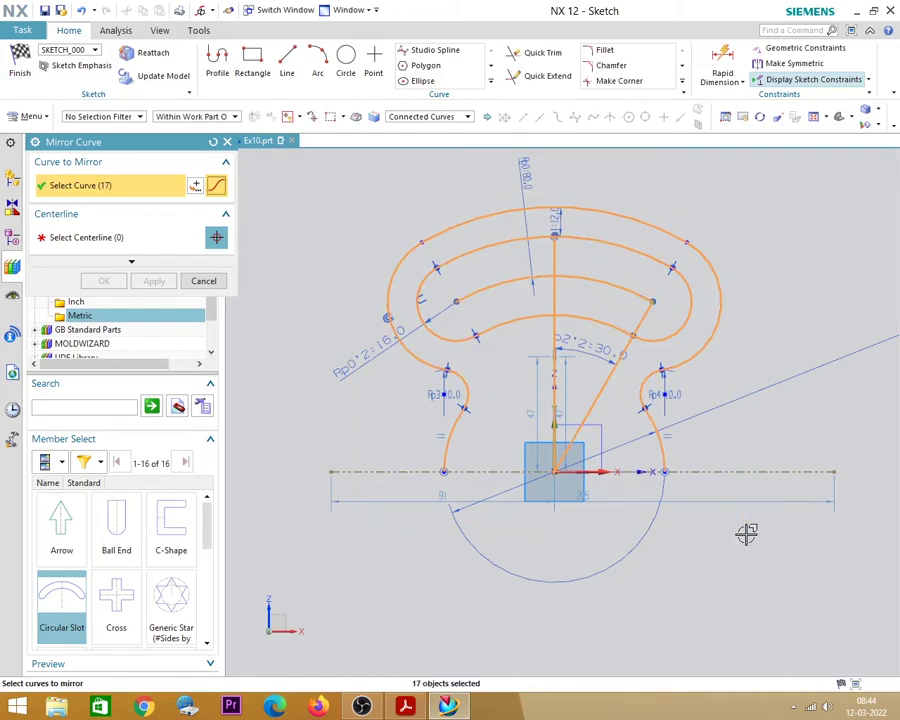
click(76, 237)
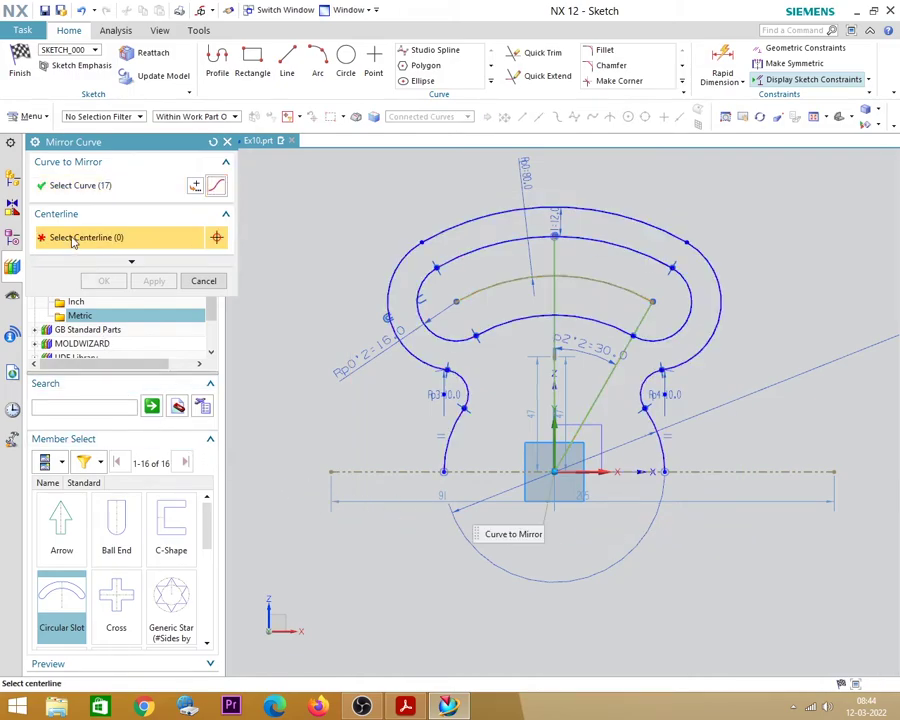
click(372, 473)
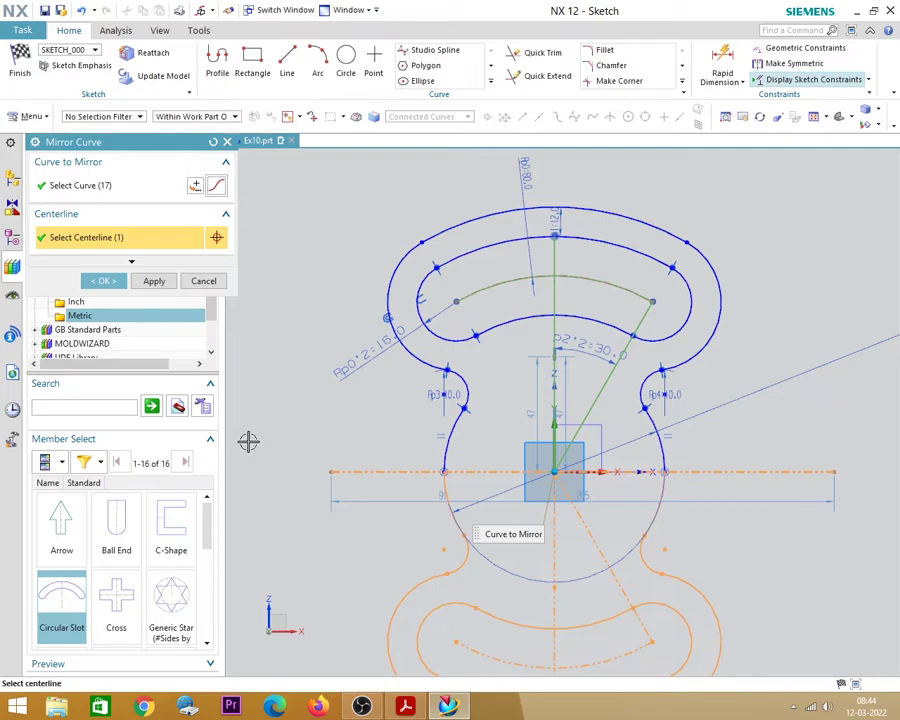
click(105, 281)
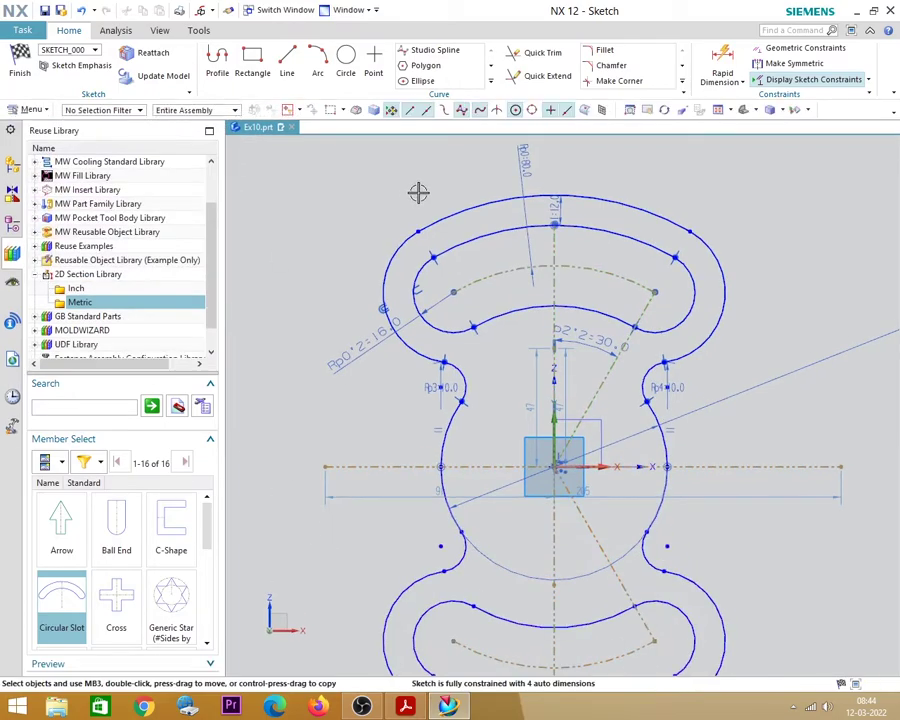
- Draw a 30 mm diameter circle centred on the origin and compare the profile with drawing 10
scroll(440, 204, down, 1)
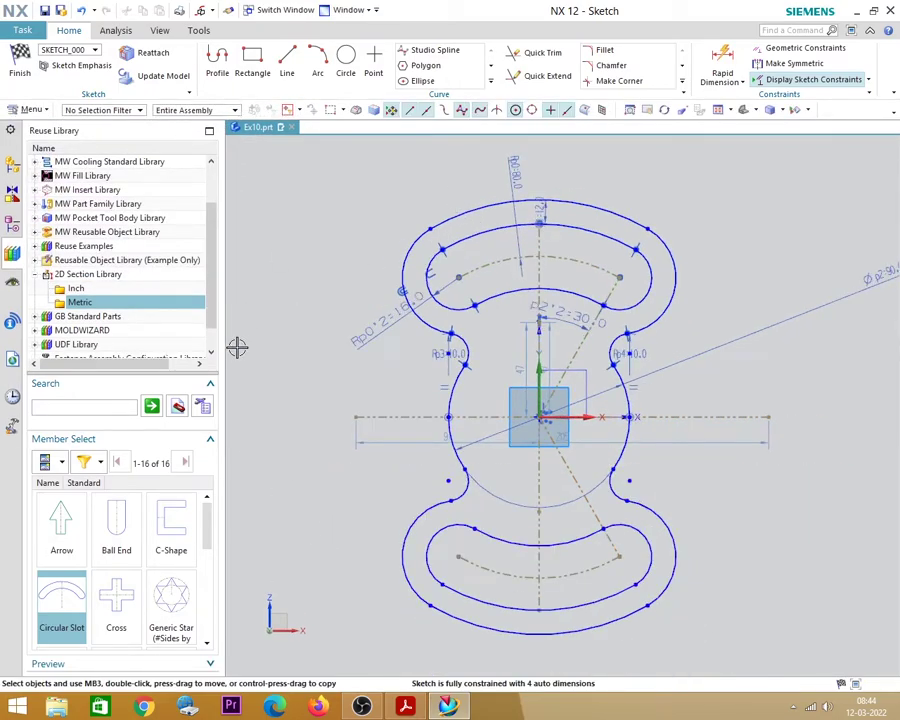
click(346, 58)
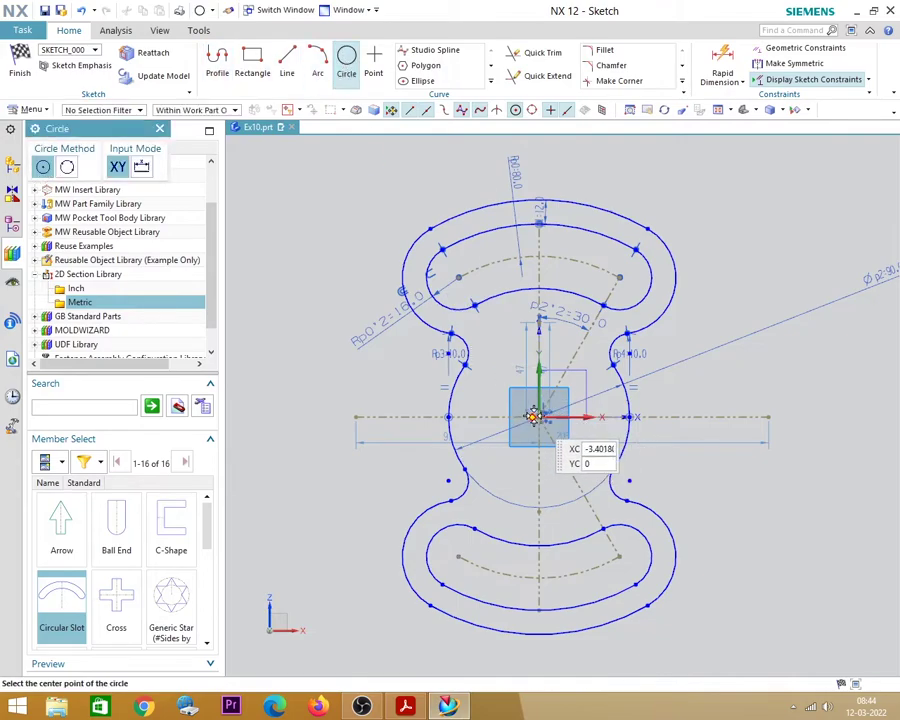
click(537, 416)
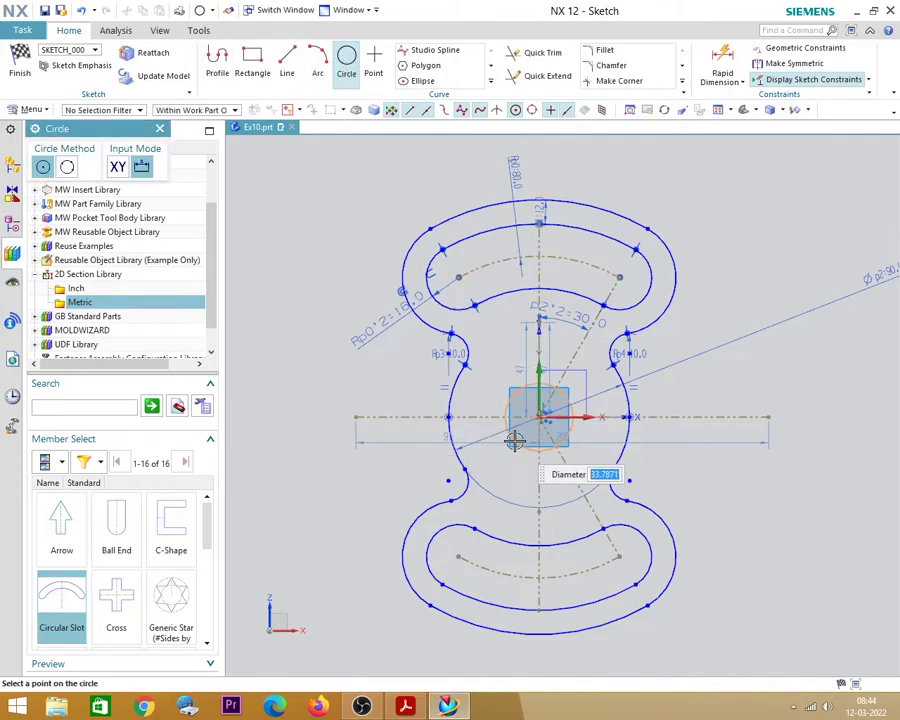
text(30)
key(Return)
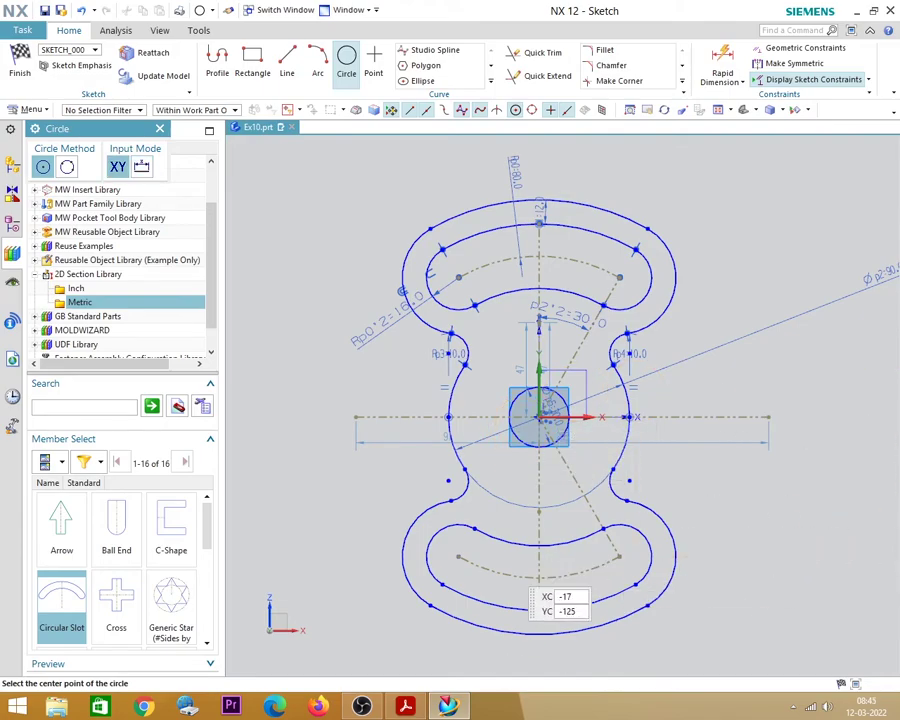
key(alt+Tab)
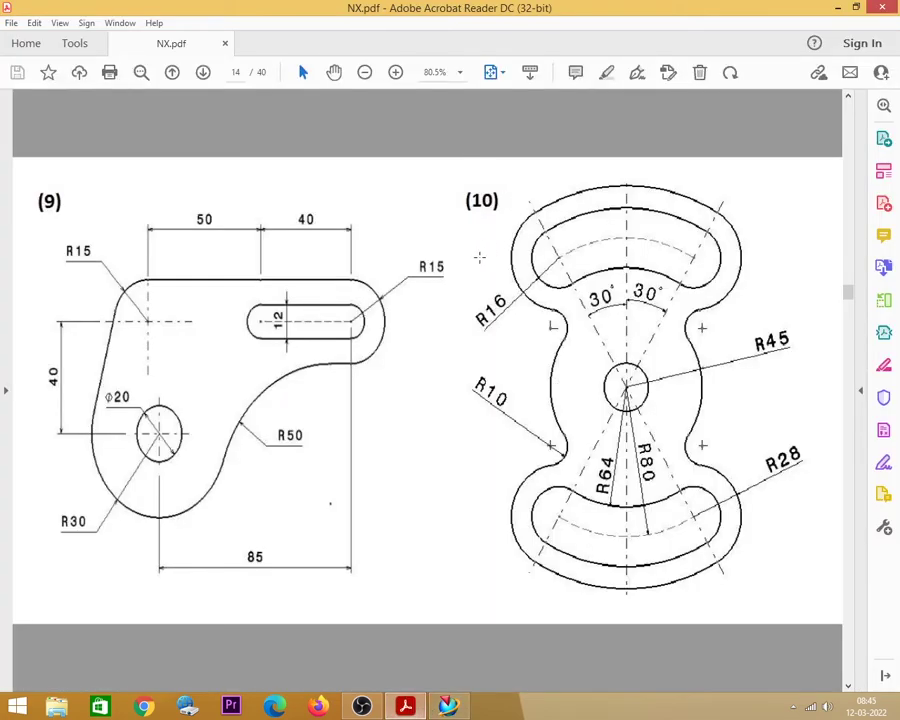
key(alt+Tab)
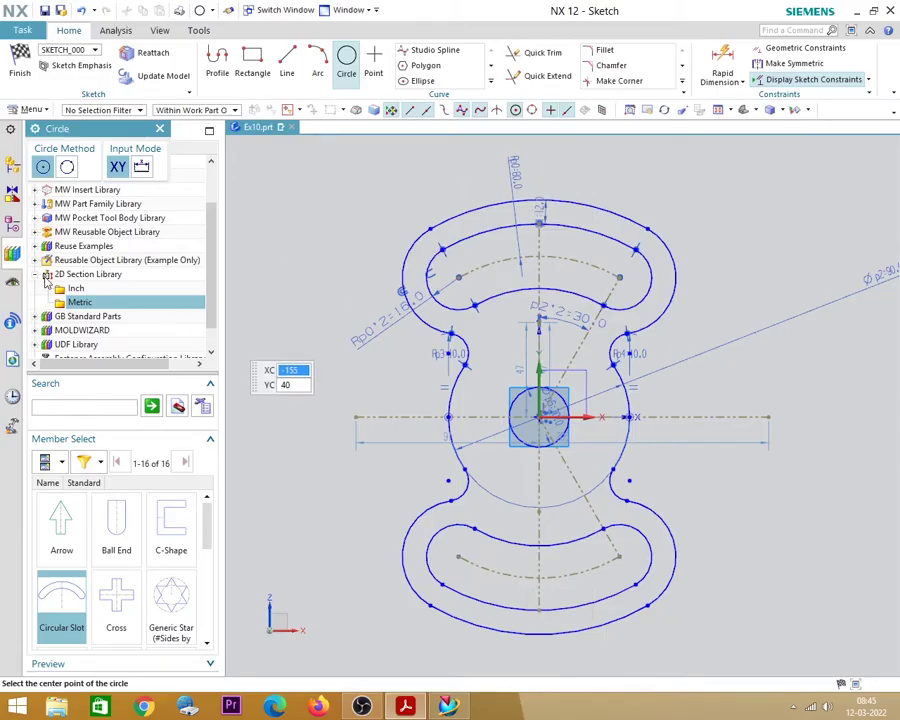
key(Escape)
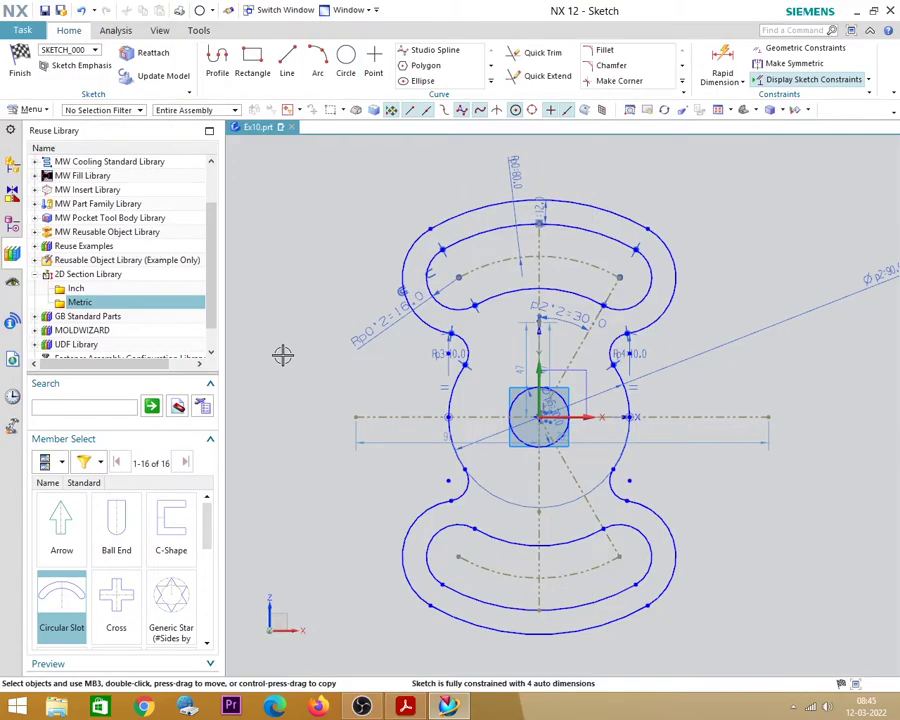
click(80, 302)
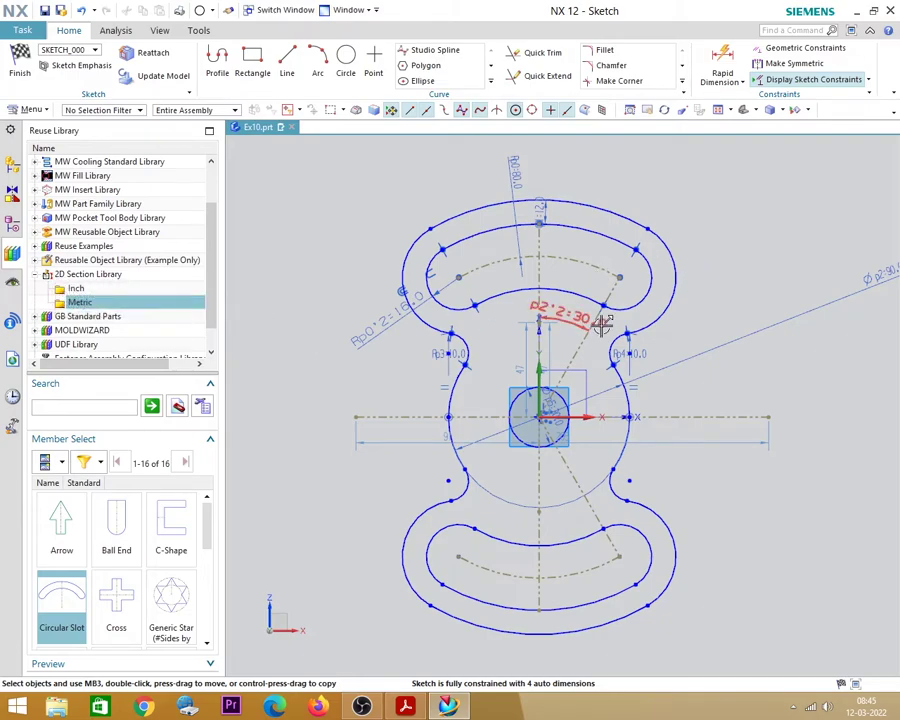
scroll(592, 319, down, 1)
mouse_move(209, 526)
mouse_down()
mouse_move(202, 633)
mouse_move(210, 525)
mouse_up()
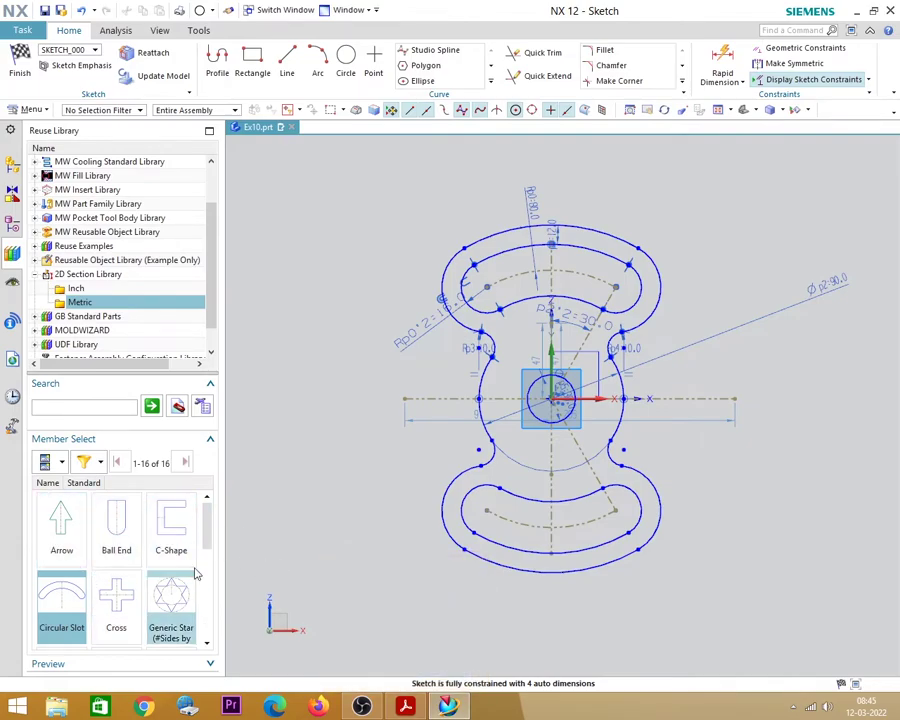
mouse_move(213, 279)
mouse_down()
mouse_move(211, 247)
mouse_move(211, 280)
mouse_up()
click(12, 222)
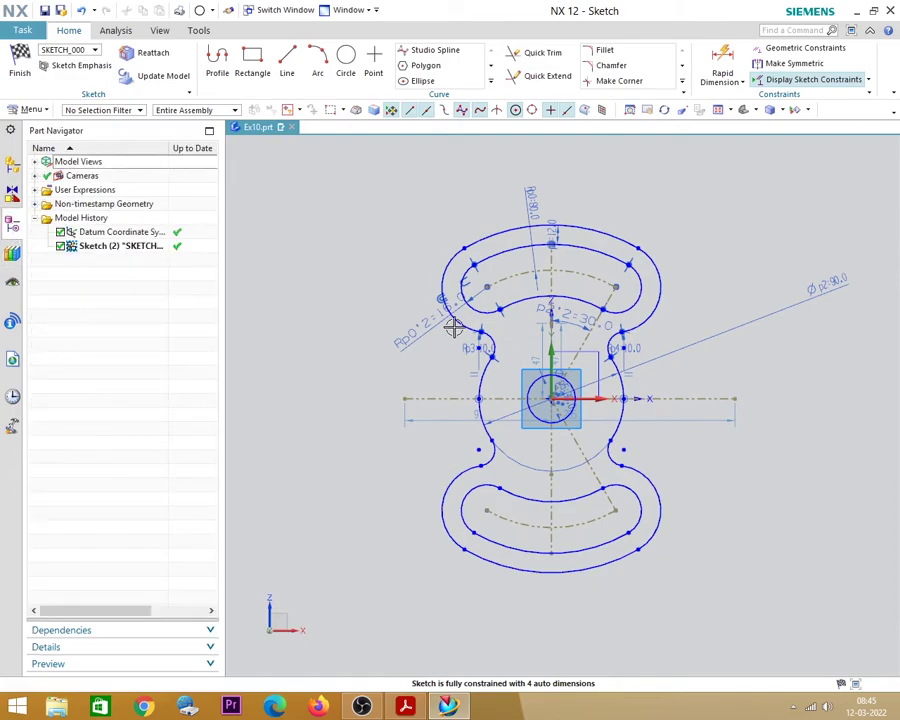
click(629, 322)
- Switch to Adobe Acrobat Reader and go to the page with practice exercises 11 and 12
click(402, 707)
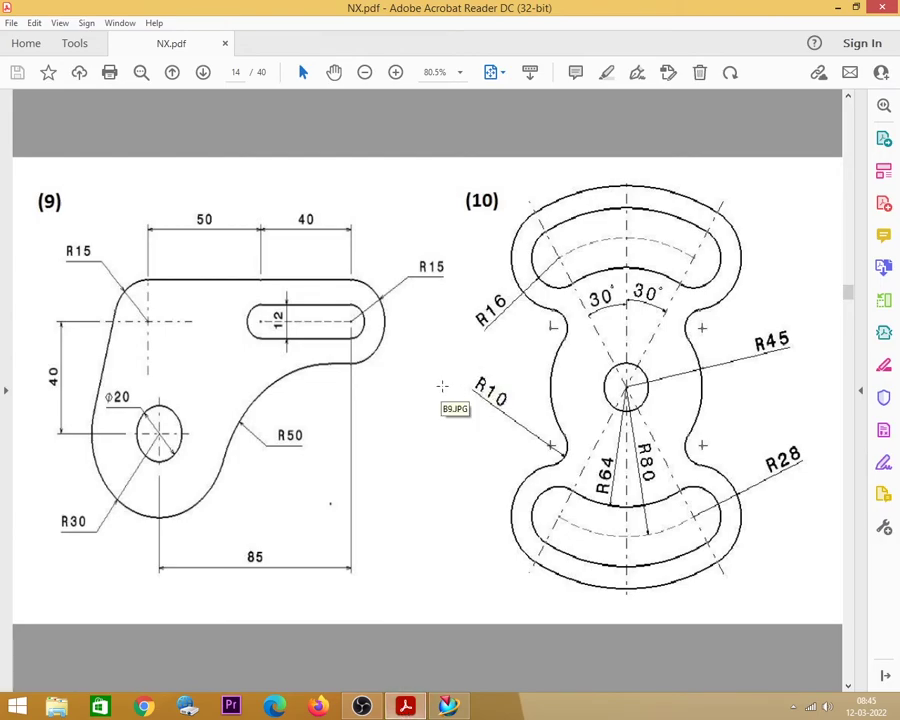
scroll(442, 386, down, 2)
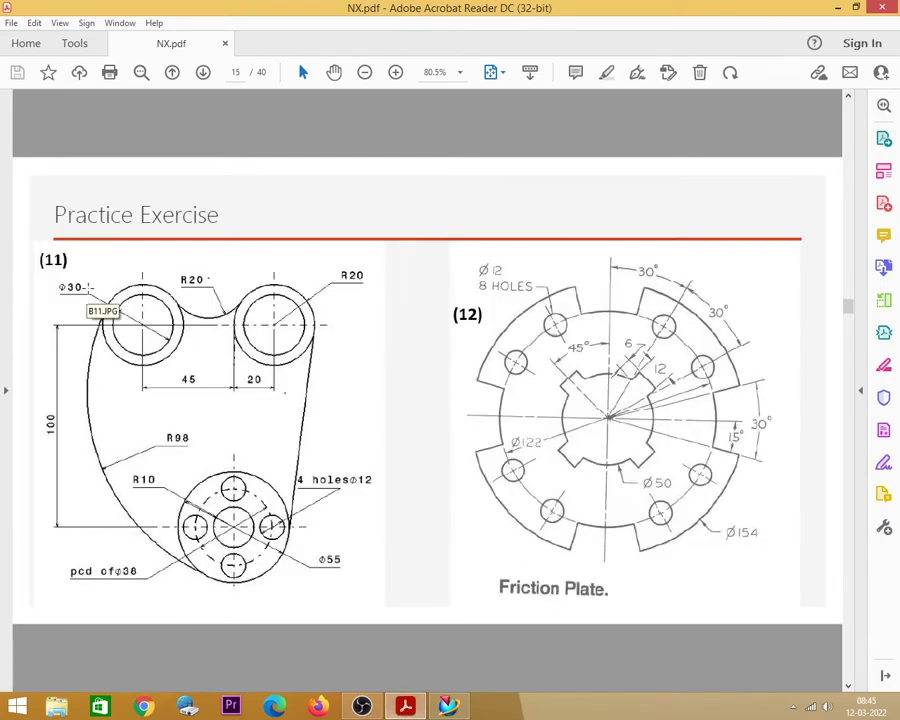